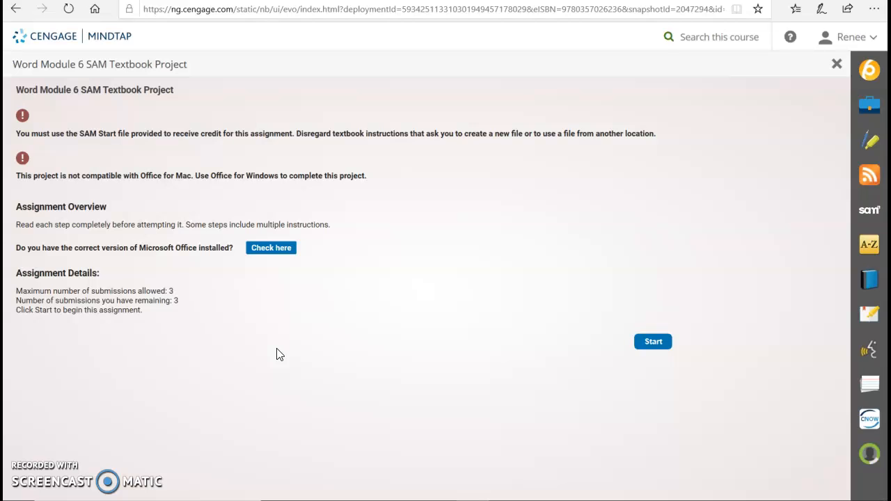
- Open the IL_WD_6-1 start file from the Word Module 6 project page in Word and enable editing
click(649, 344)
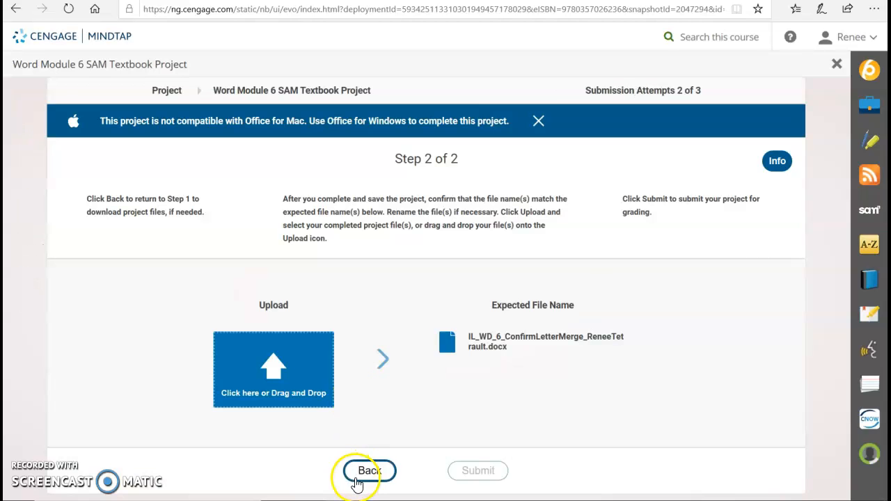
click(364, 473)
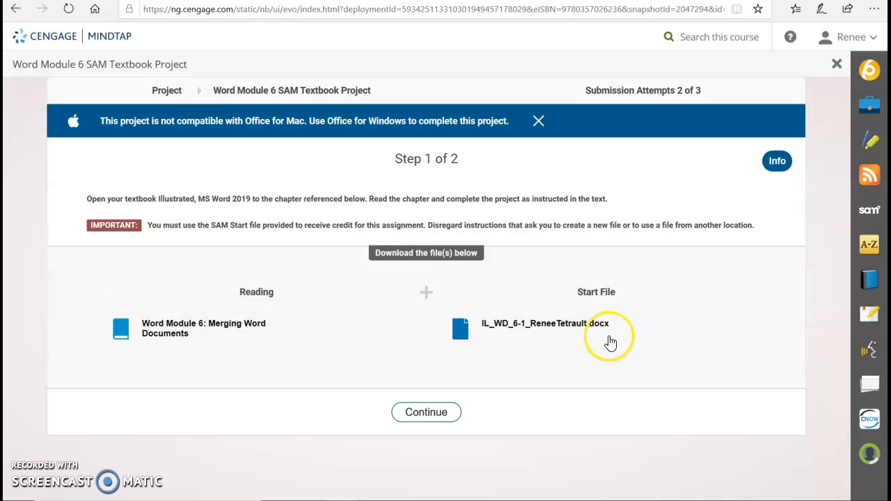
click(588, 326)
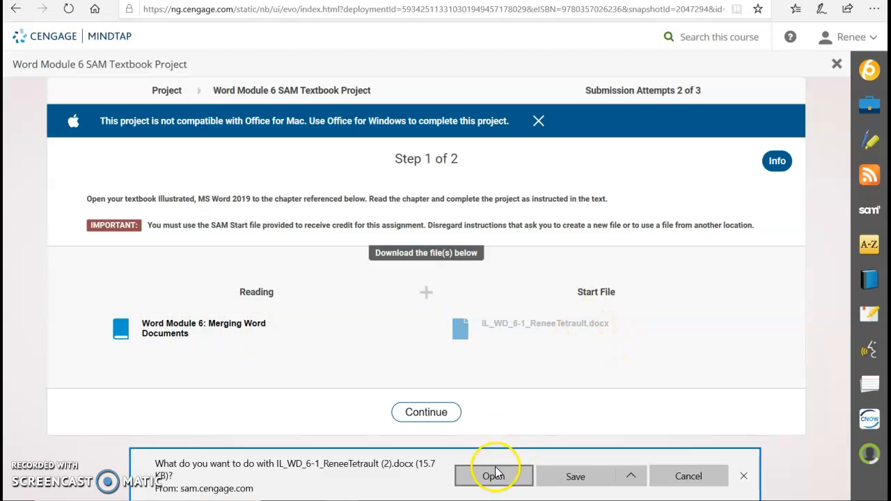
click(493, 476)
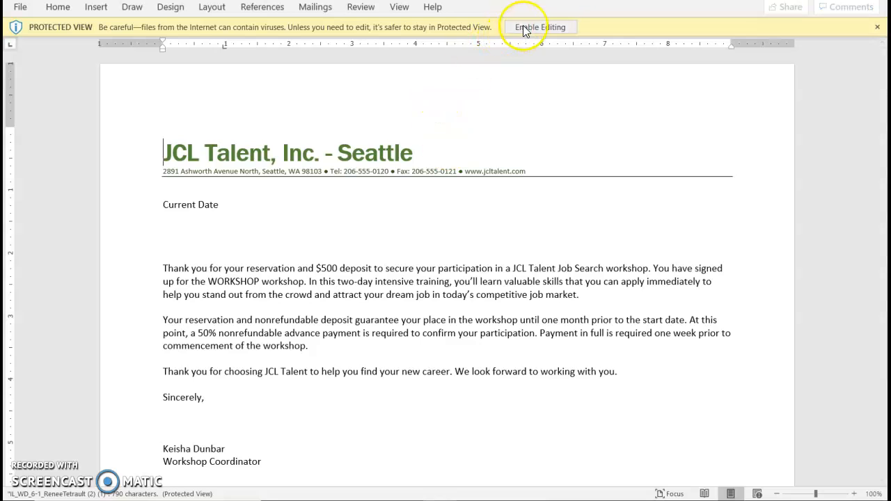
click(523, 26)
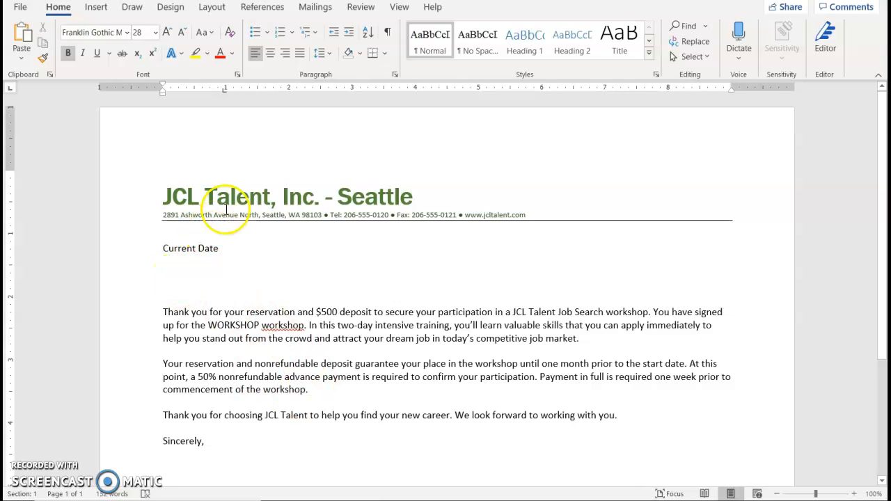
- Start saving a copy of the letter in the ABC 2 folder on the Desktop
click(19, 9)
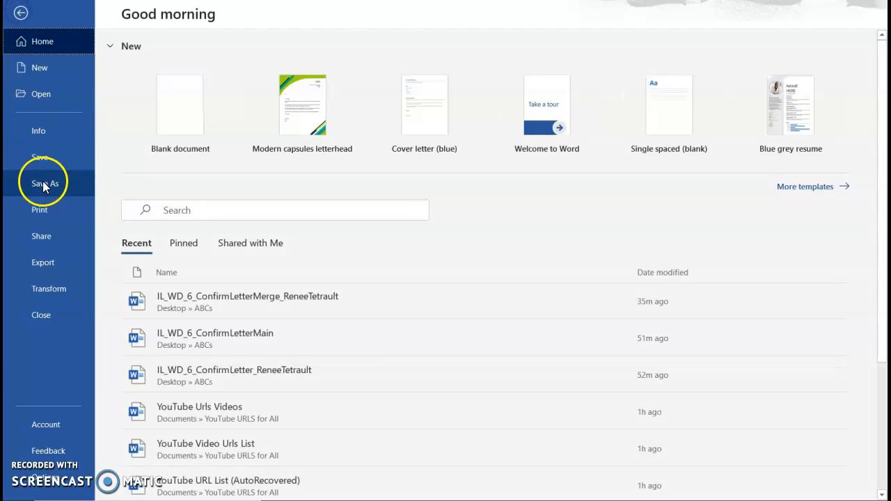
click(43, 183)
click(179, 289)
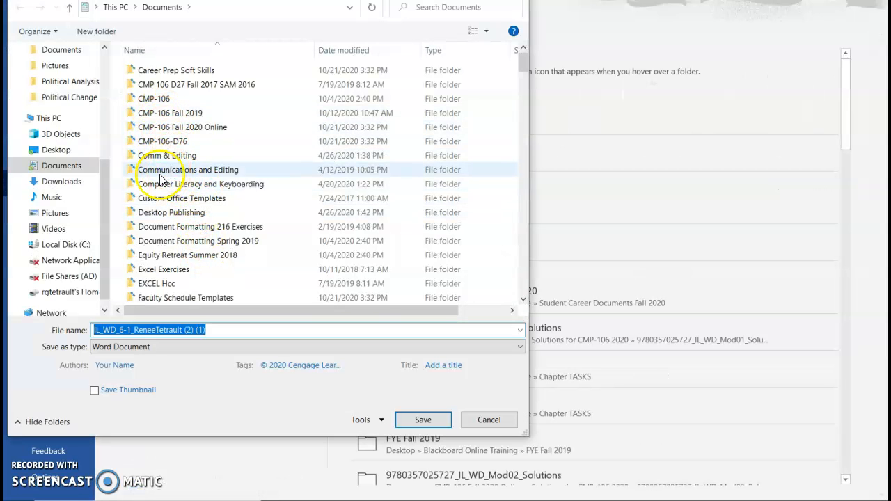
click(59, 149)
double_click(149, 67)
- Name the copy IL_WD_6_ConfirmLetter_ followed by the student's full name and save it as a Word document
click(230, 328)
click(233, 330)
key(BackSpace)
key(BackSpace)
key(BackSpace)
key(BackSpace)
key(BackSpace)
key(BackSpace)
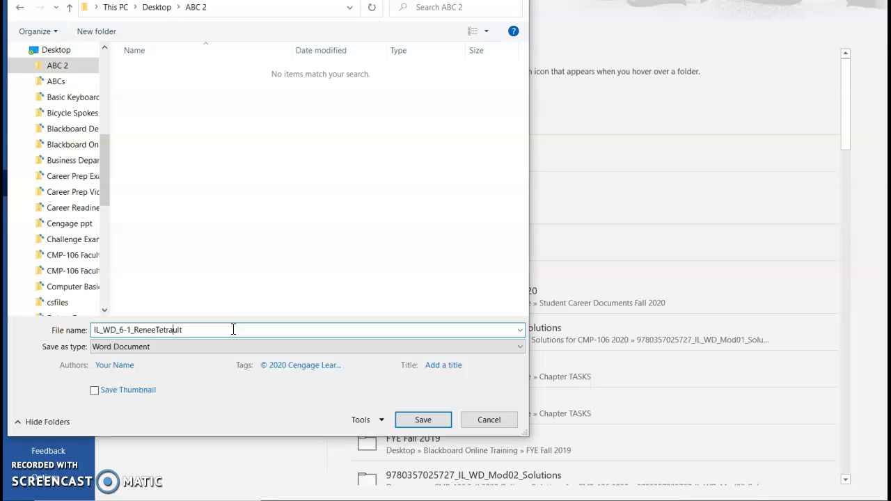
key(BackSpace)
key(BackSpace)
text(_)
text(Cpmfor;e)
key(BackSpace)
key(BackSpace)
key(BackSpace)
key(BackSpace)
key(BackSpace)
key(BackSpace)
key(BackSpace)
text(irm)
key(BackSpace)
key(BackSpace)
key(BackSpace)
text(onfirmLetter)
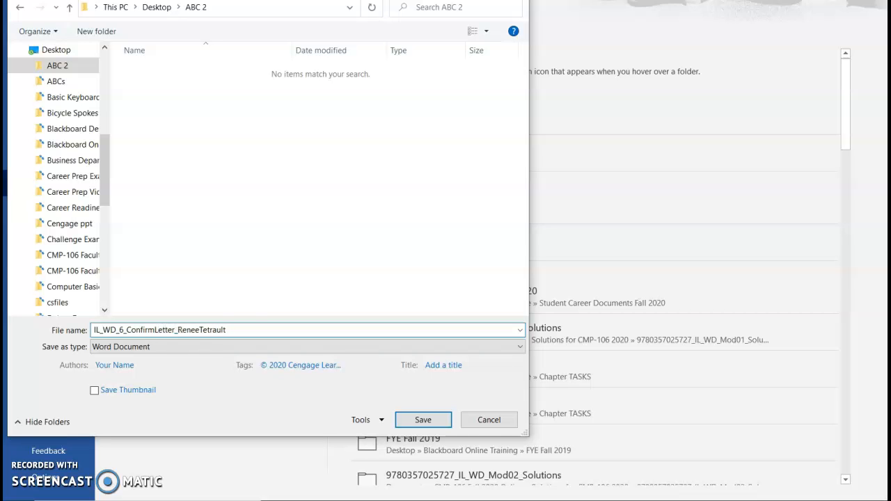
click(413, 420)
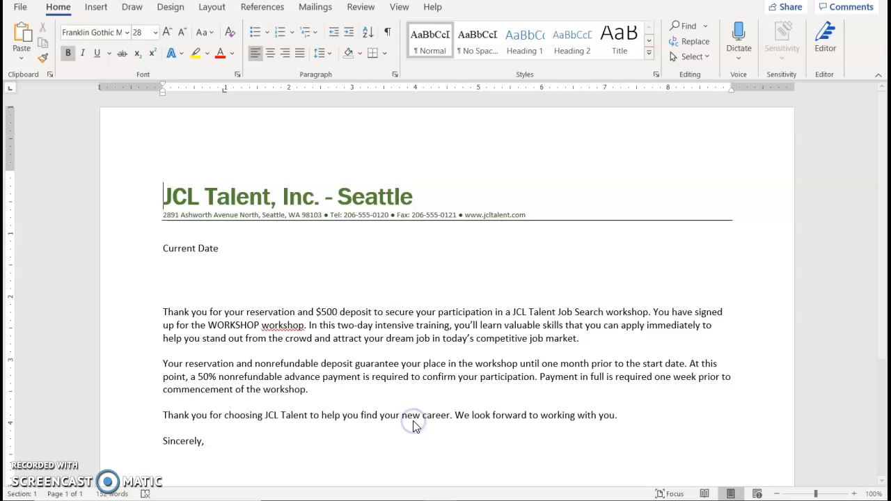
- Close the saved letter and create a new blank document
click(32, 11)
click(41, 315)
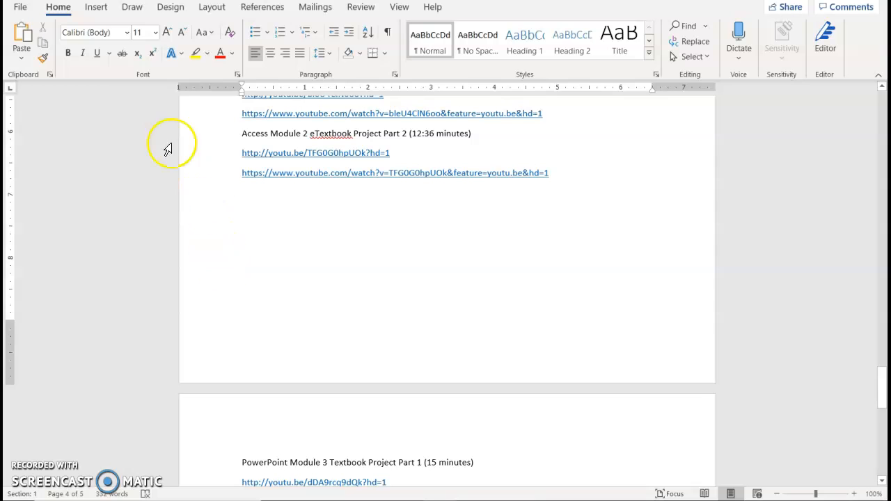
click(23, 10)
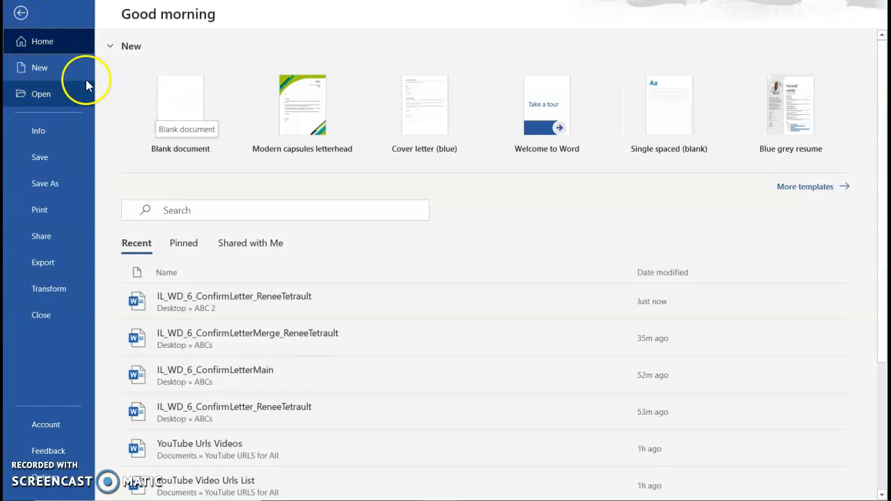
click(66, 69)
click(186, 109)
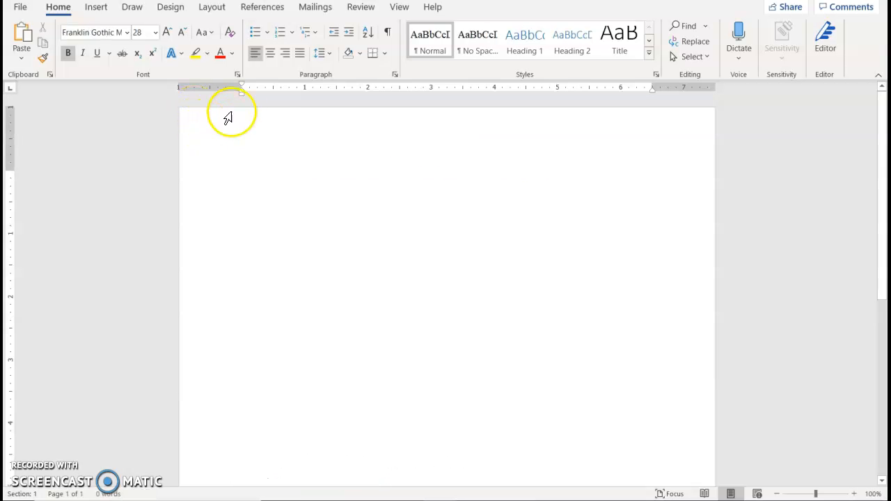
- Start the Step-by-Step Mail Merge Wizard with Letters as the document type and advance to the starting document choice
click(317, 8)
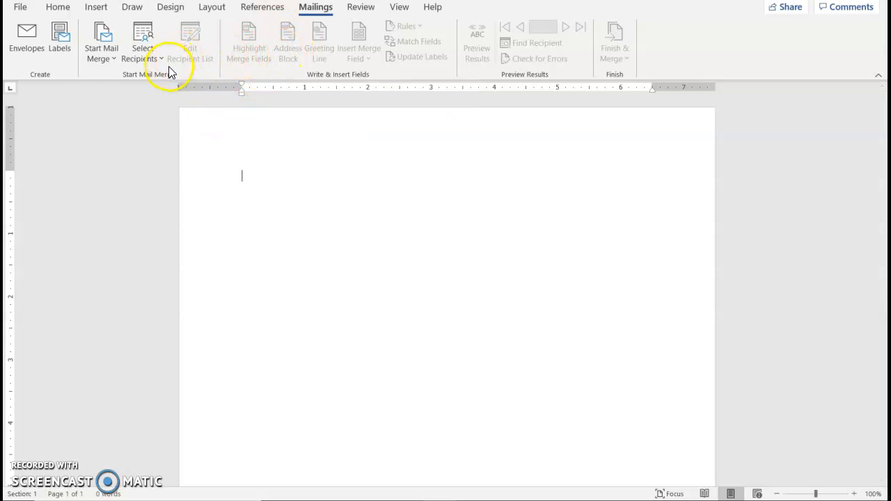
click(96, 56)
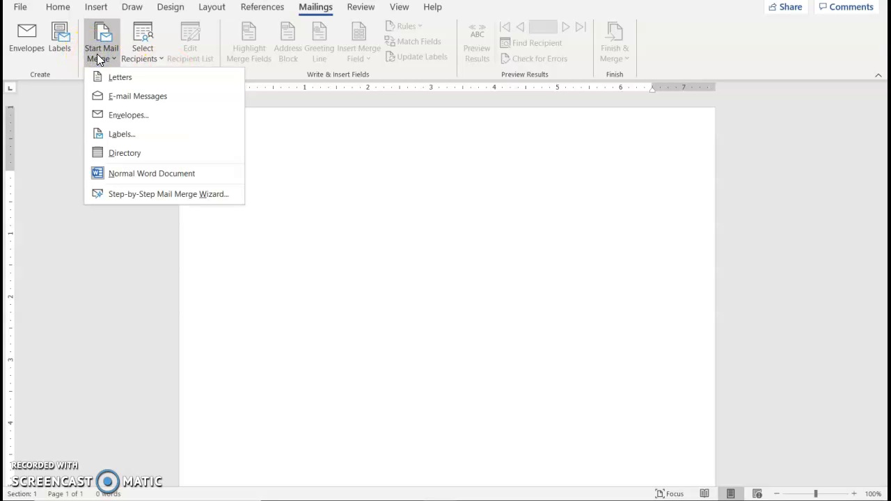
click(146, 195)
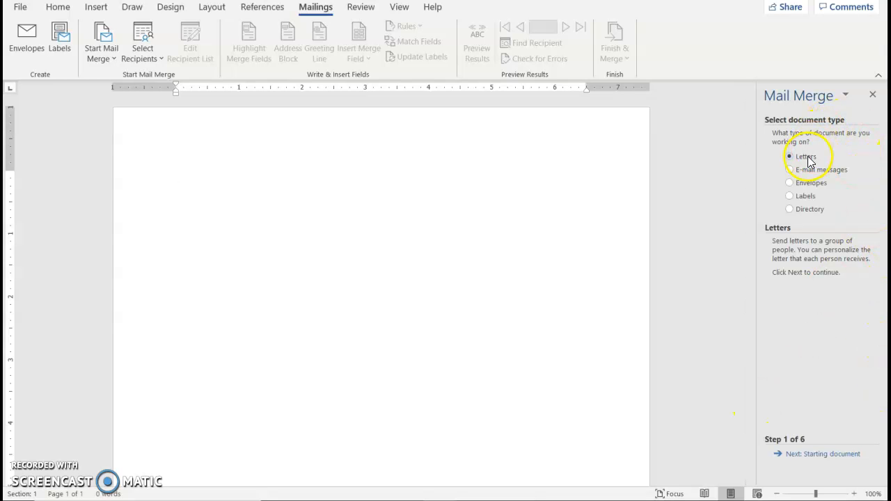
click(821, 455)
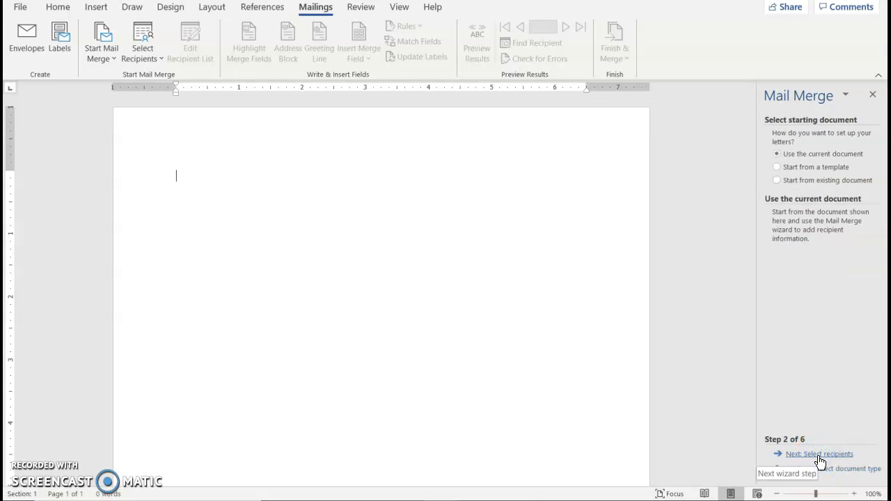
- Start the merge from an existing document, opening the IL_WD_6_ConfirmLetter file in the ABC 2 folder
click(778, 182)
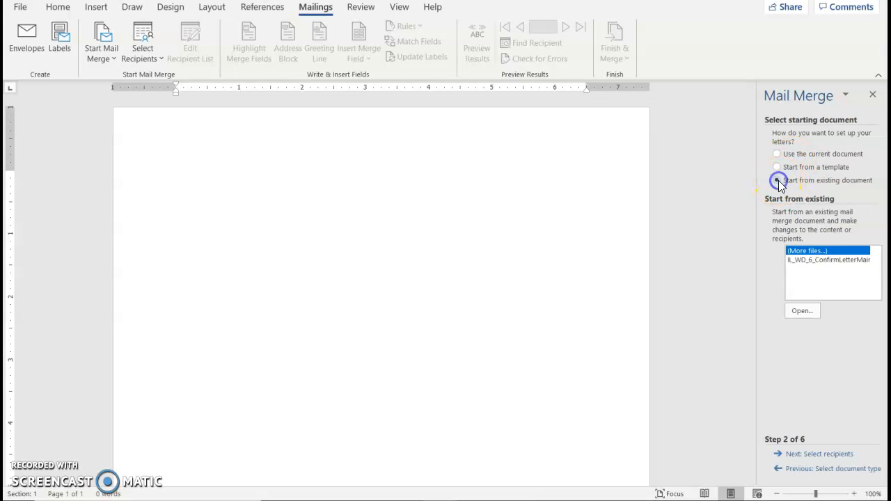
click(822, 262)
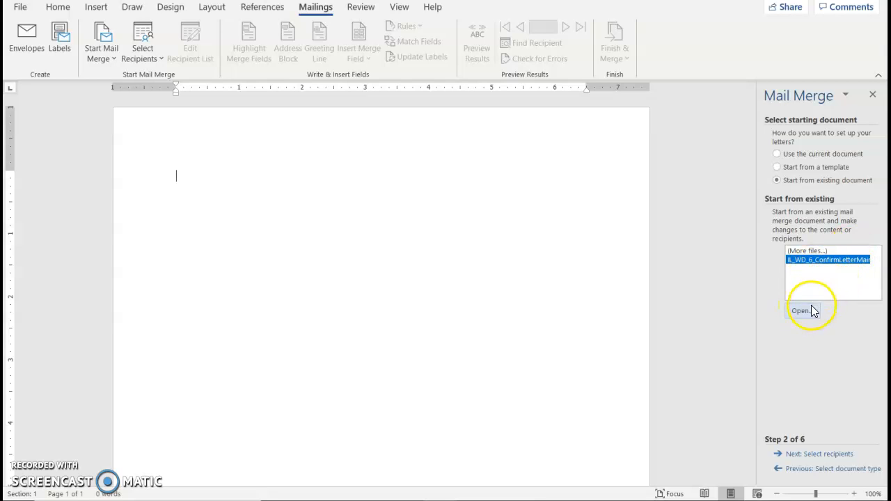
click(809, 251)
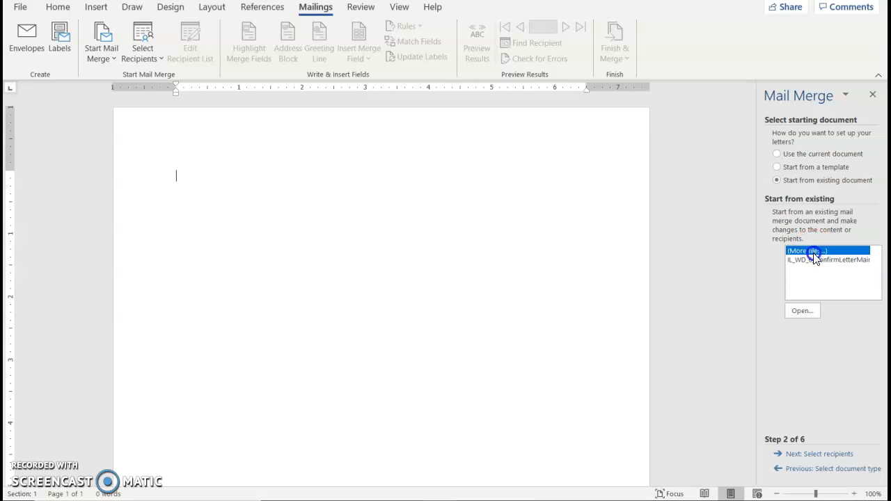
click(800, 312)
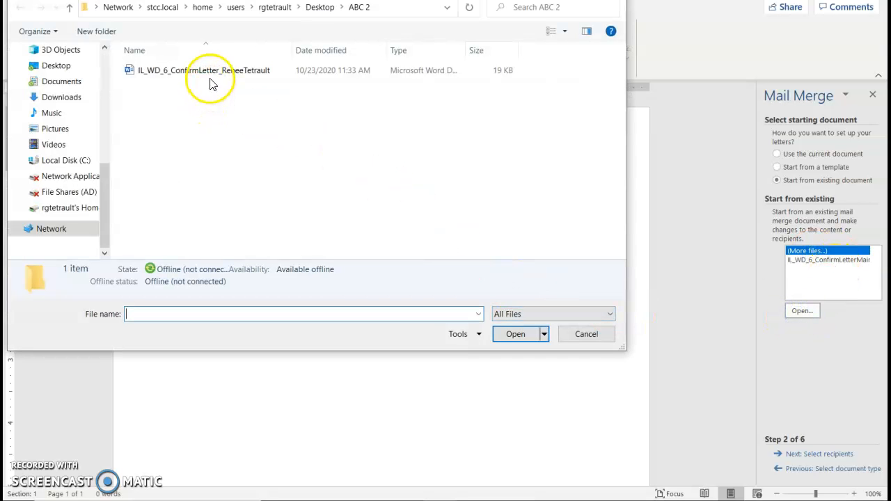
click(214, 74)
click(239, 74)
click(519, 335)
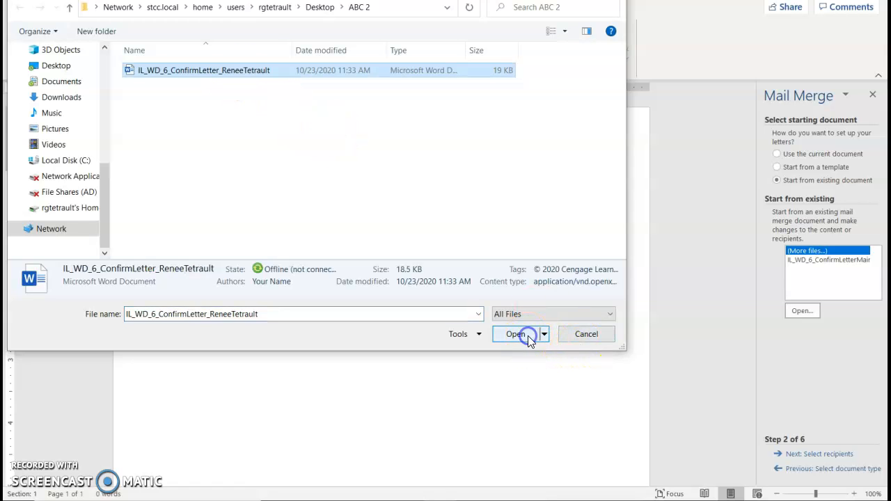
click(515, 337)
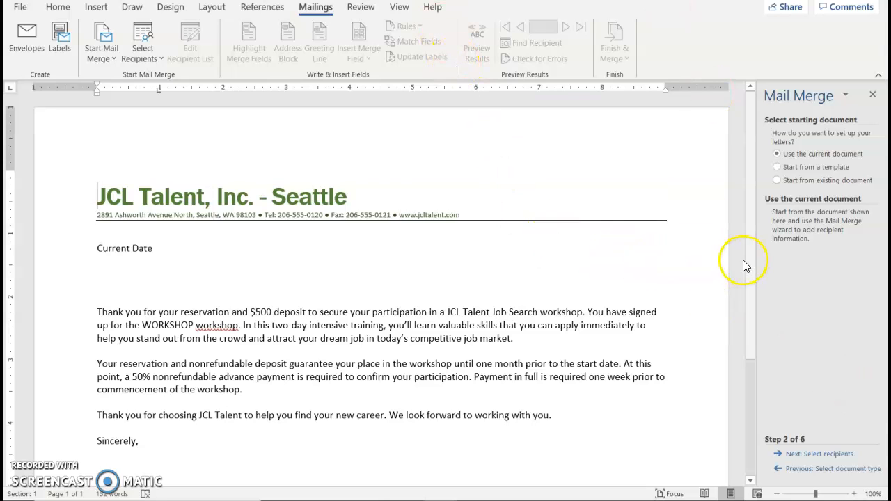
- Save the main document in the ABC 2 folder as IL_WD_6_ConfirmLetterMain_ followed by the student's full name
click(12, 12)
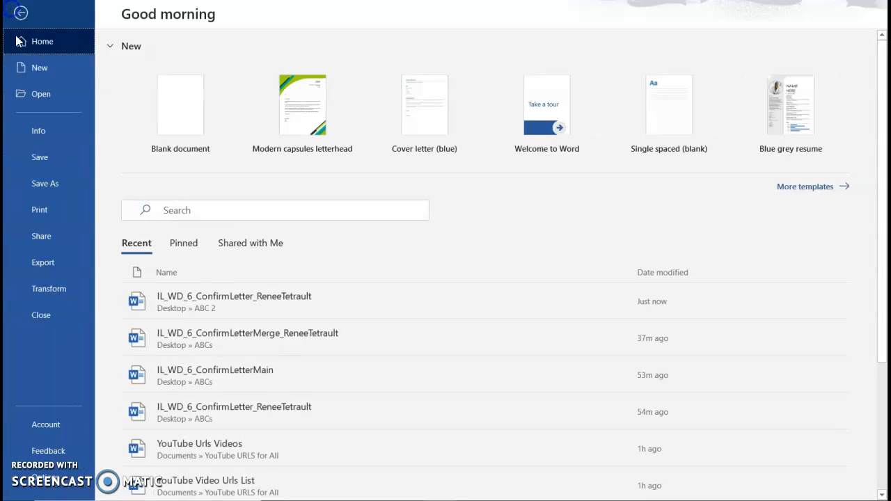
click(50, 188)
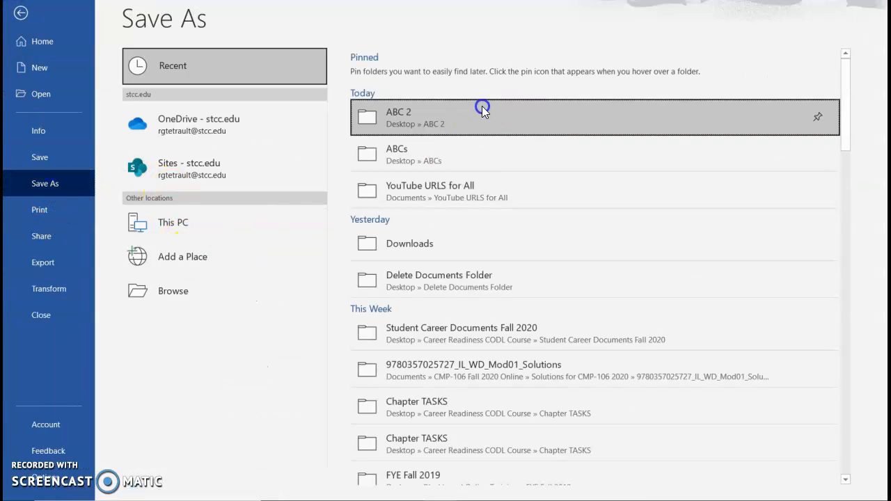
click(484, 112)
click(456, 72)
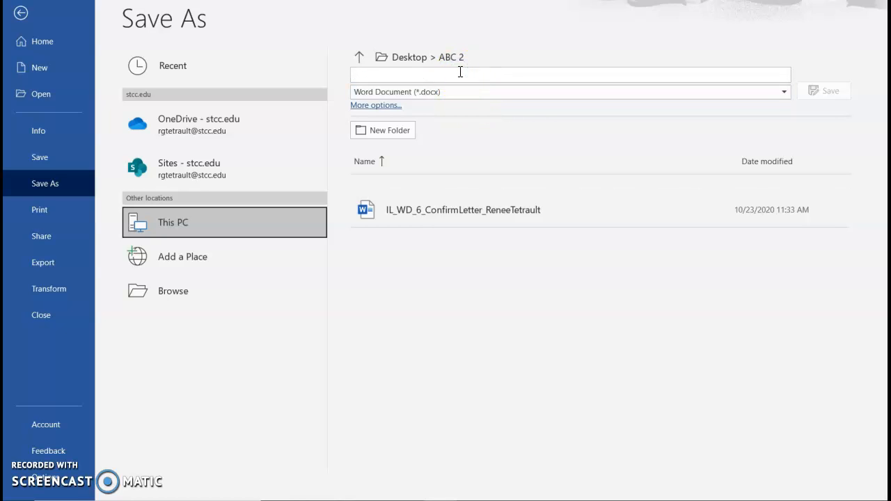
text(IL_WD_6_)
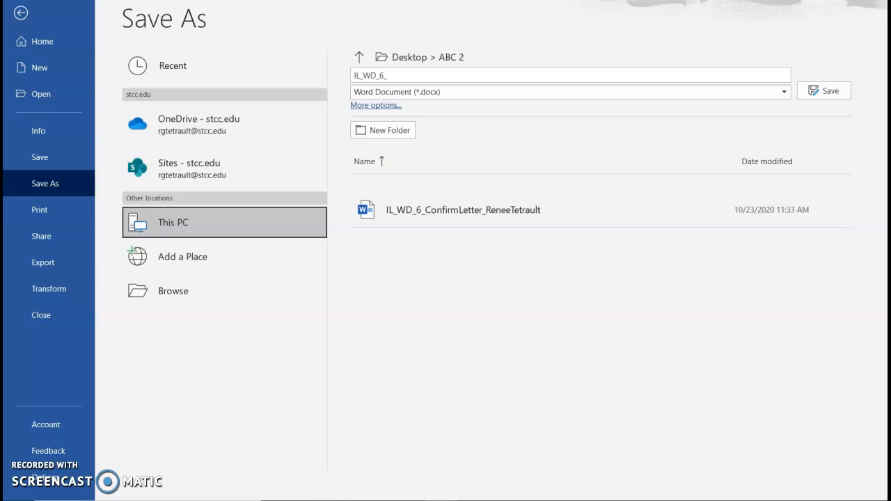
text(ConfirmLetterMain_Renee)
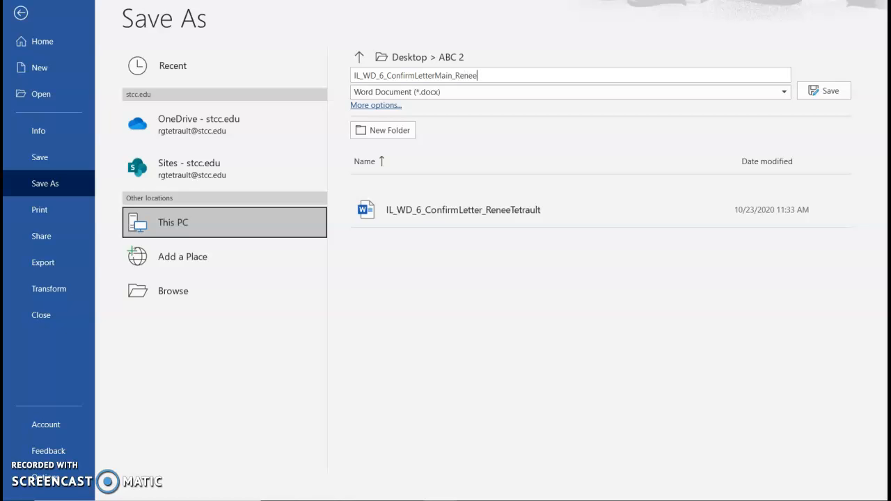
text(Tetrault)
key(Return)
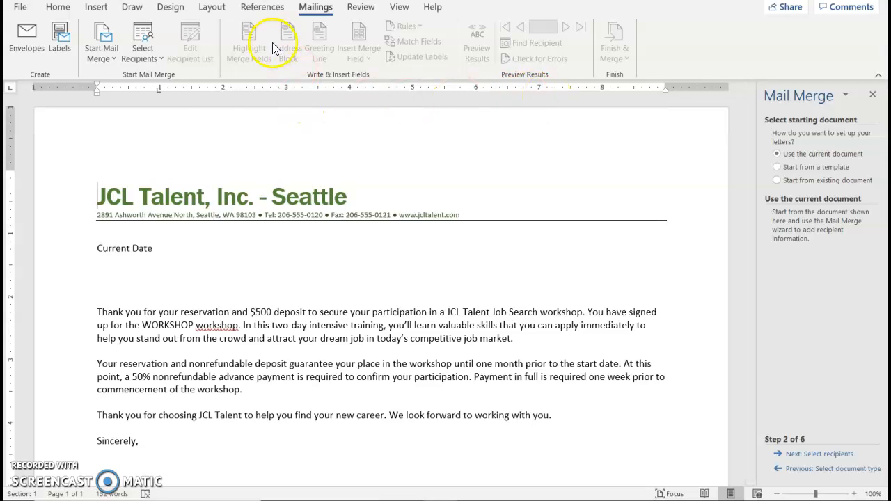
- Replace the "Current Date" placeholder with the date in the format October 23, 2020, without automatic updating
click(103, 245)
drag(106, 244, 153, 249)
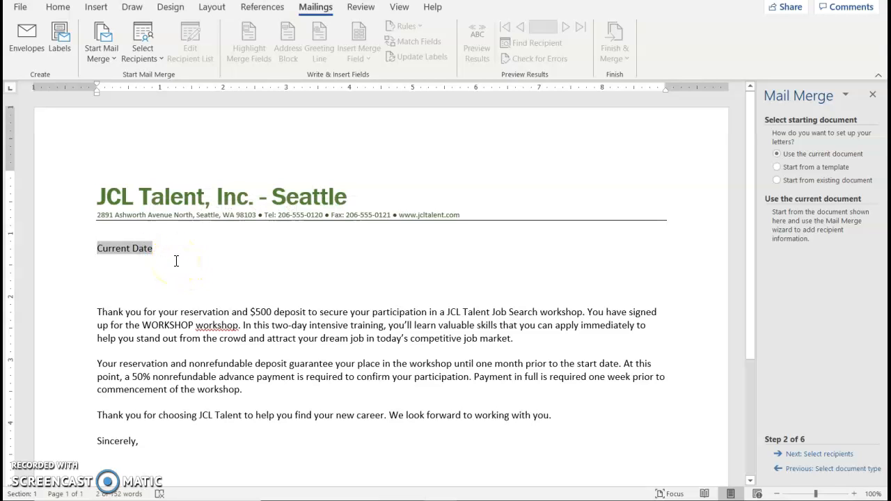
click(95, 8)
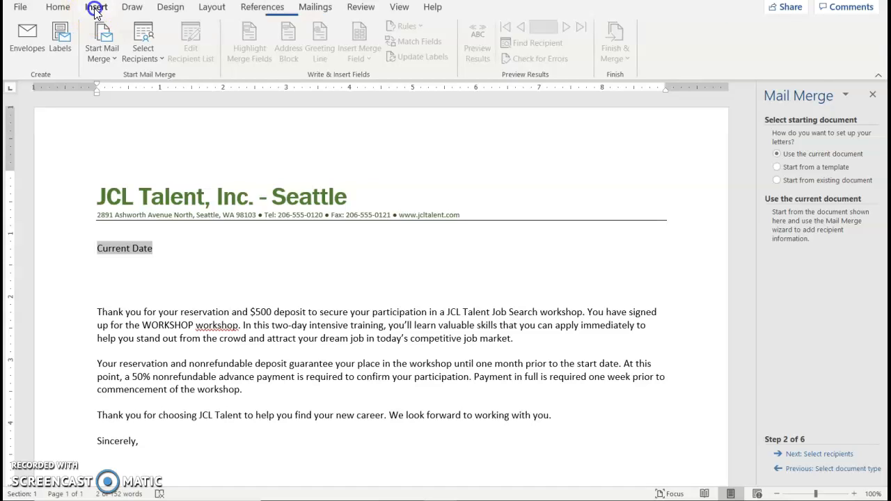
click(767, 44)
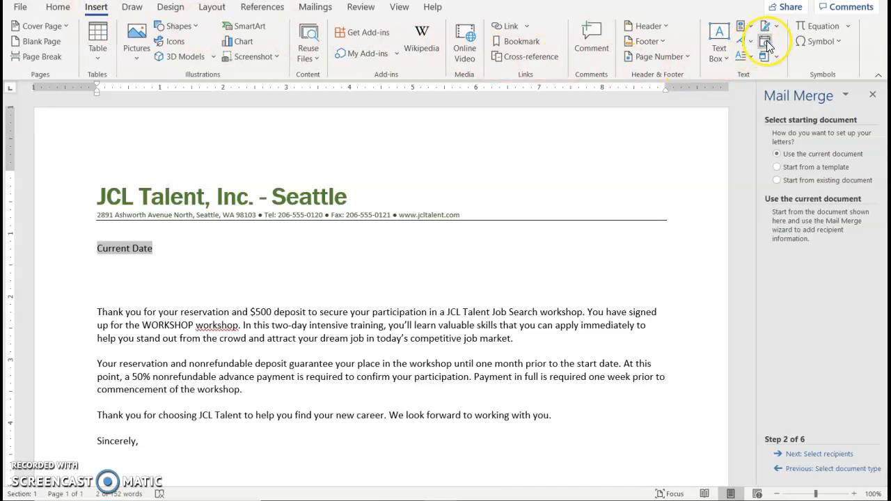
click(767, 44)
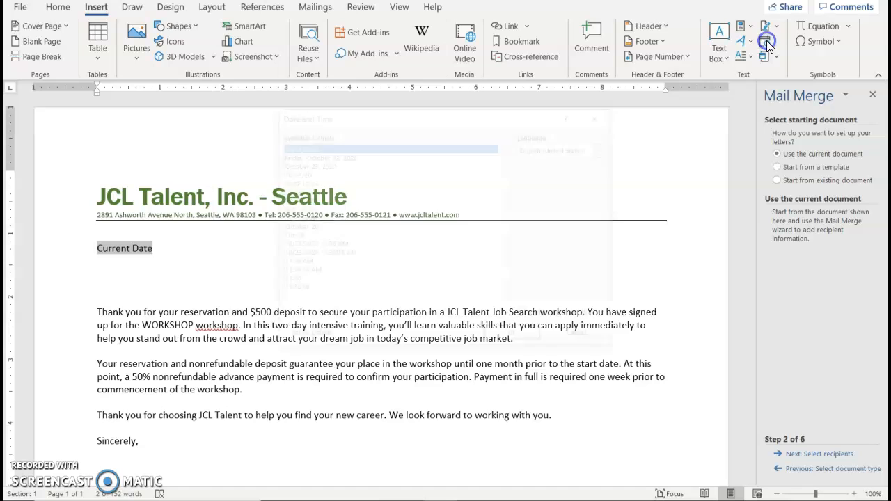
click(303, 167)
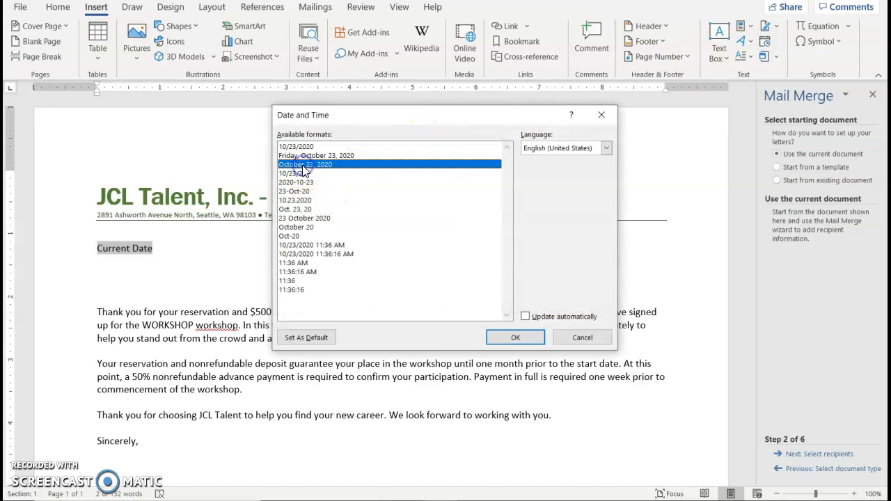
click(500, 338)
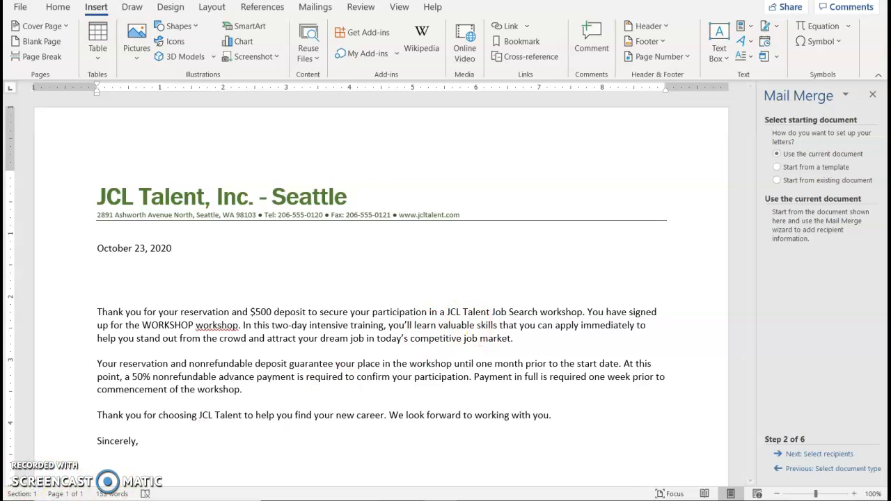
- Replace the workshop coordinator's name in the letter's signature block with the student's full name and return to the document's beginning
scroll(125, 425, down, 3)
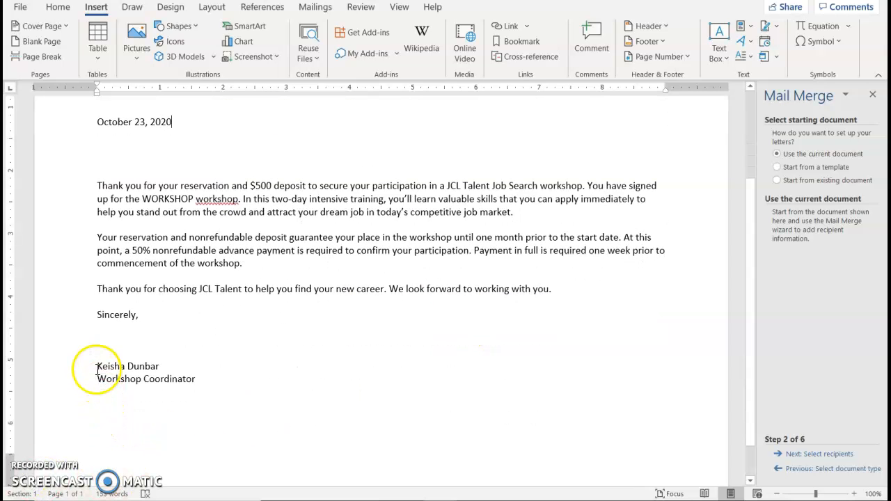
mouse_move(97, 366)
mouse_down()
mouse_move(184, 376)
mouse_move(164, 368)
mouse_up()
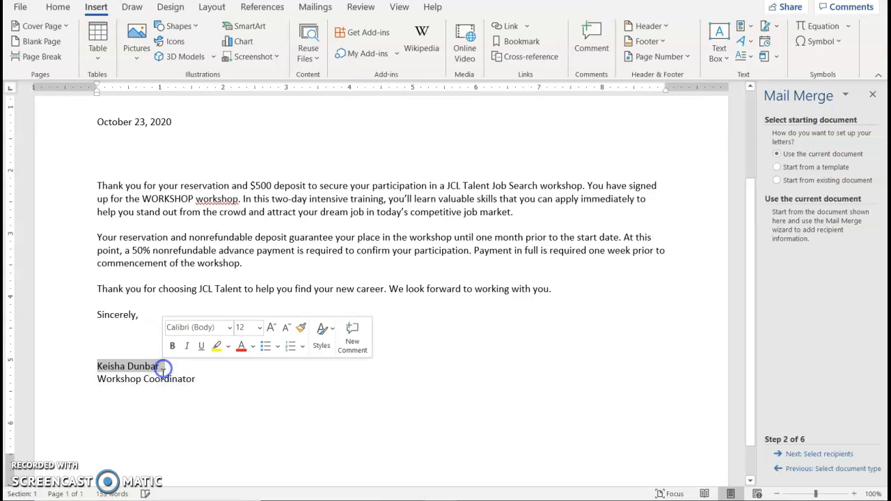
text(Renee Tetrault)
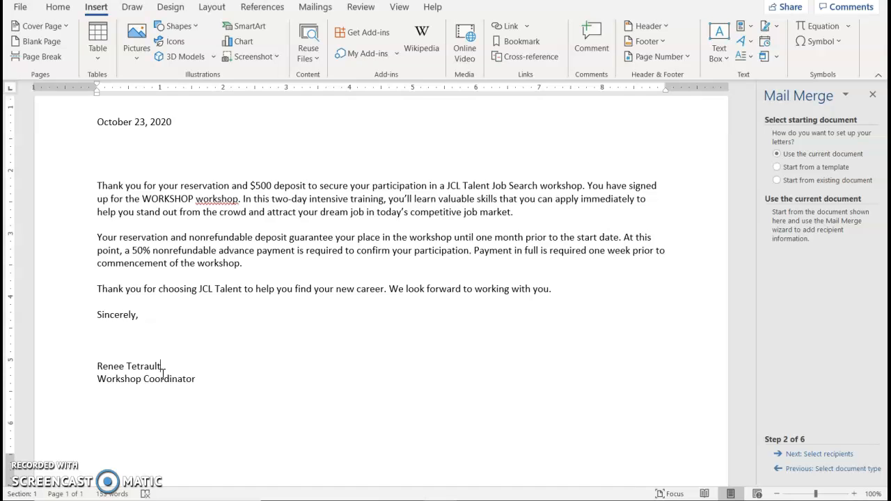
key(ctrl+Home)
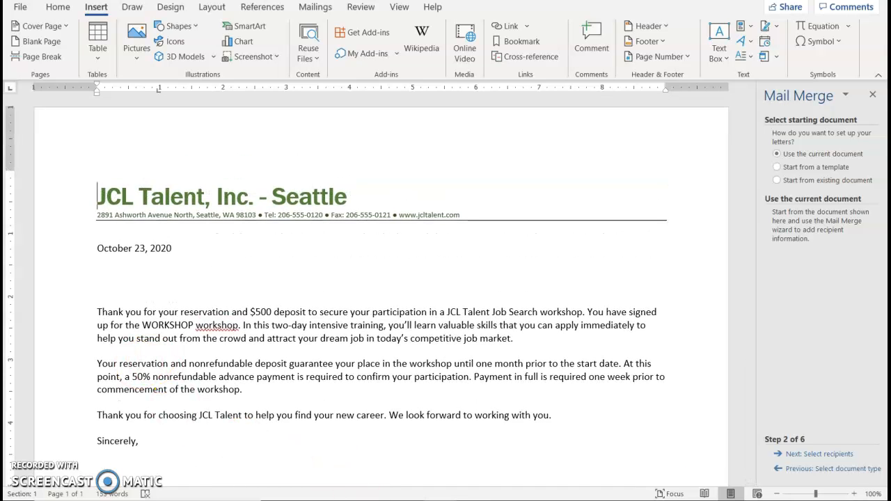
- Advance the merge wizard to recipient selection and start creating a new typed recipient list
click(836, 456)
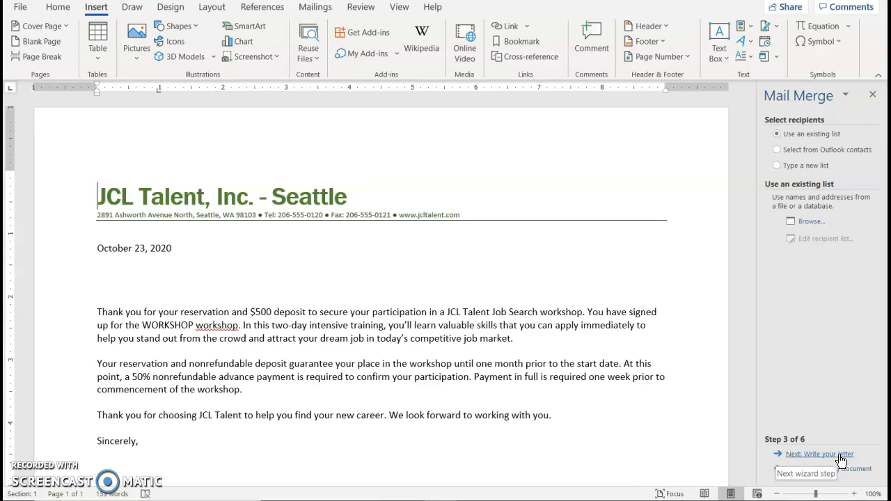
click(779, 168)
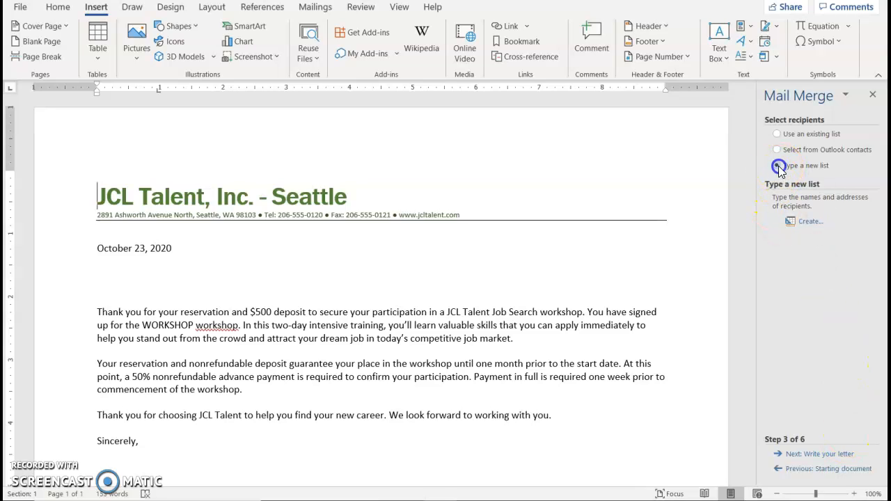
click(820, 226)
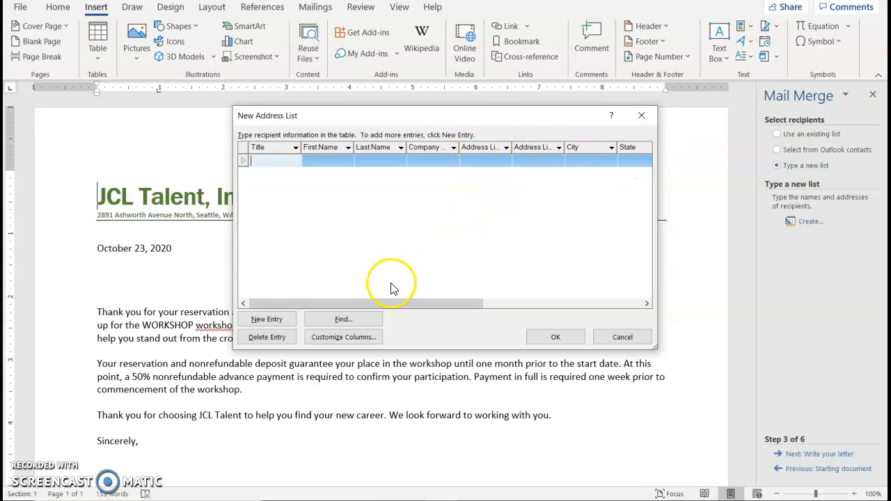
- Customize the address list columns by deleting the Company Name and Address Line 2 fields
click(350, 344)
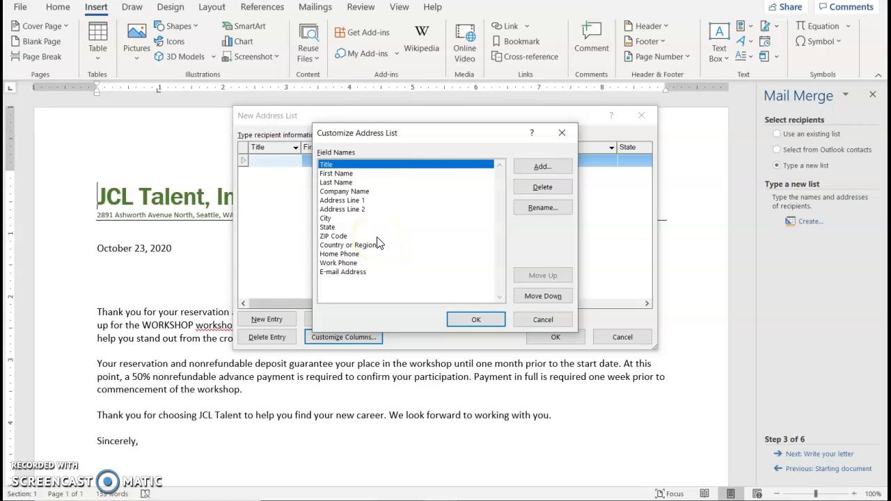
click(347, 194)
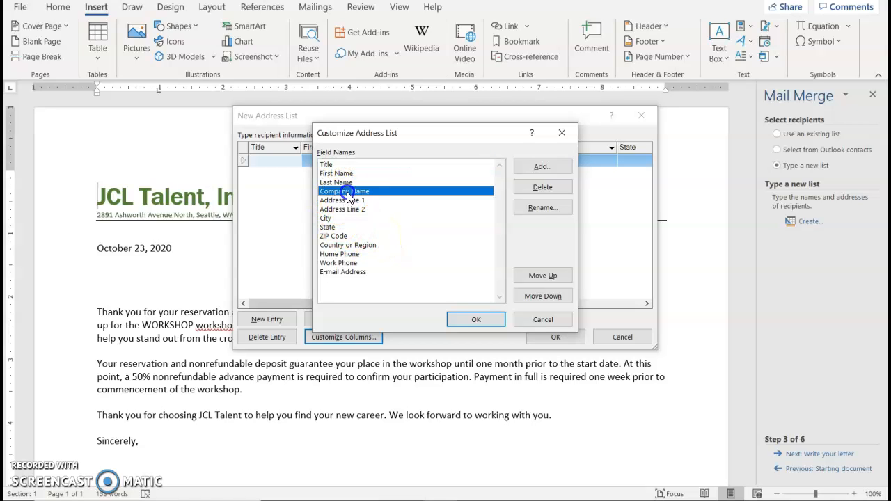
click(535, 187)
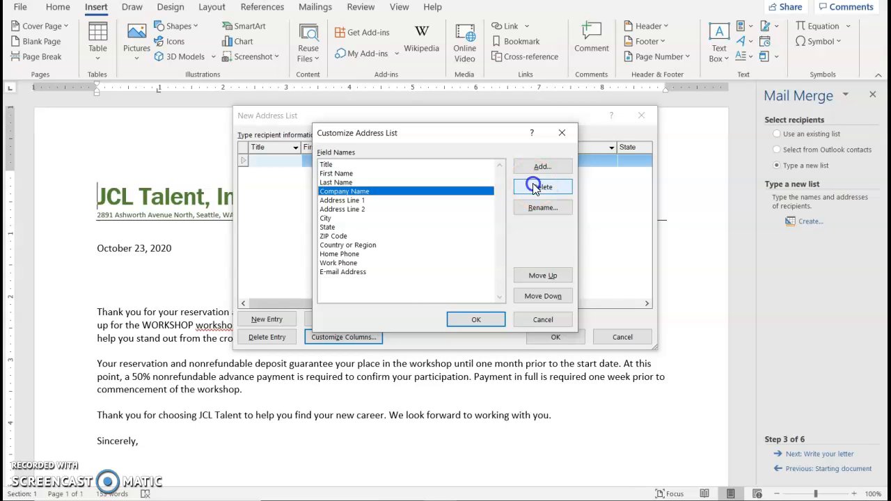
click(422, 279)
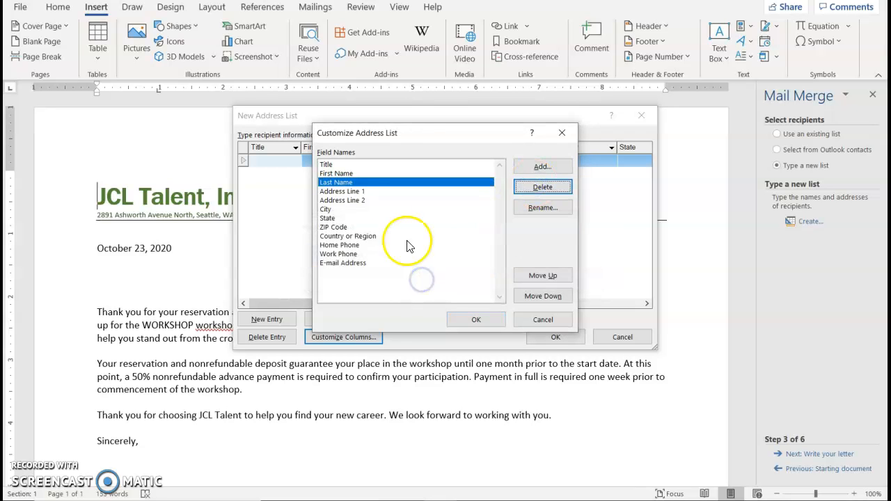
click(363, 200)
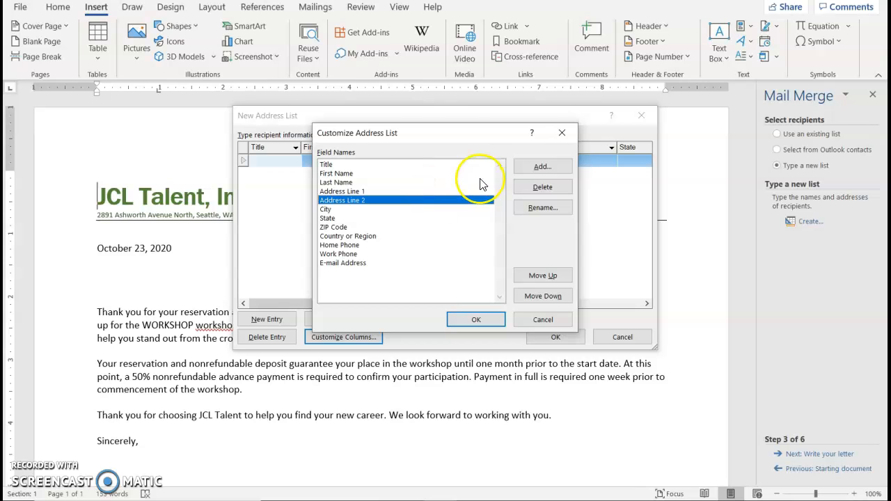
click(541, 187)
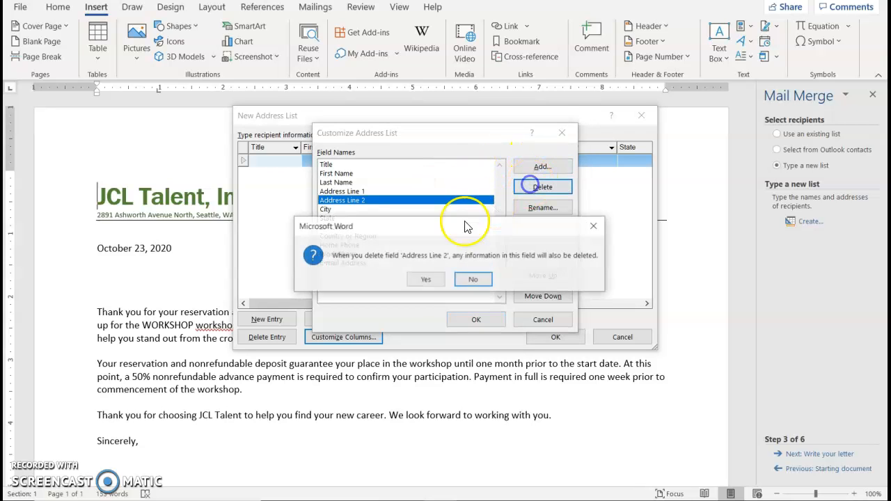
click(424, 280)
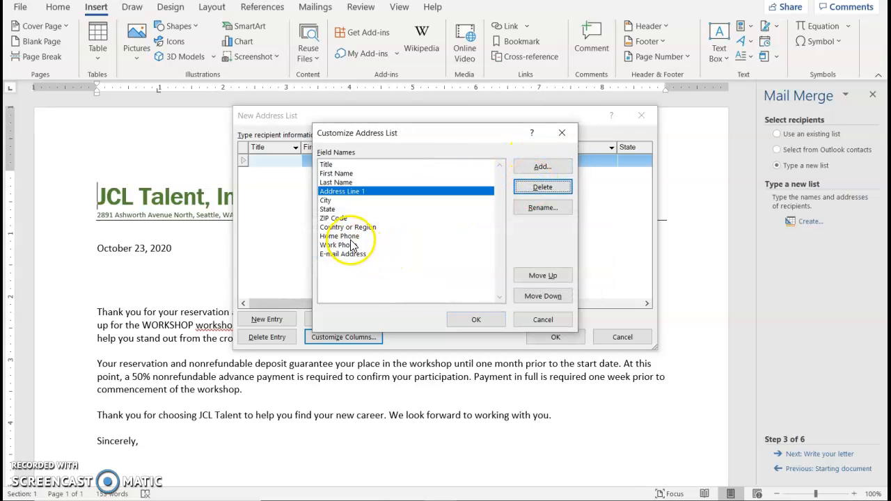
- Delete the Home Phone, Work Phone and E-mail Address fields from the address list
click(352, 237)
click(533, 186)
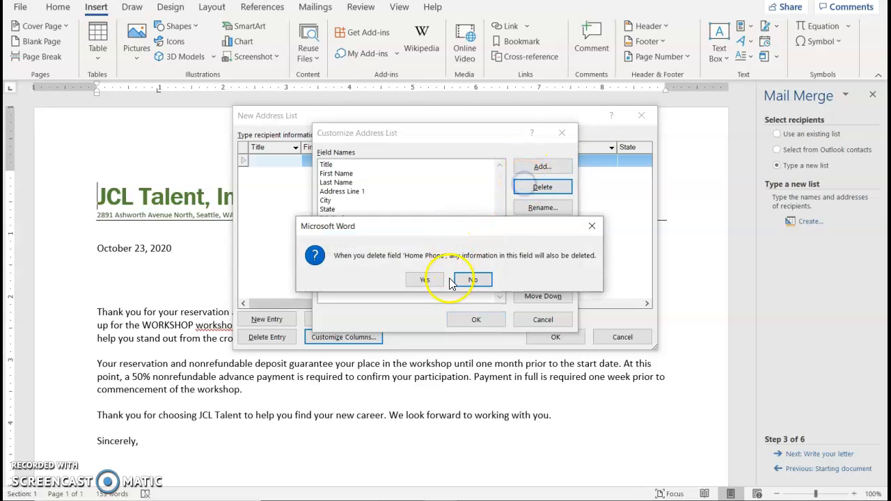
click(428, 280)
click(375, 237)
click(541, 186)
click(429, 279)
click(356, 236)
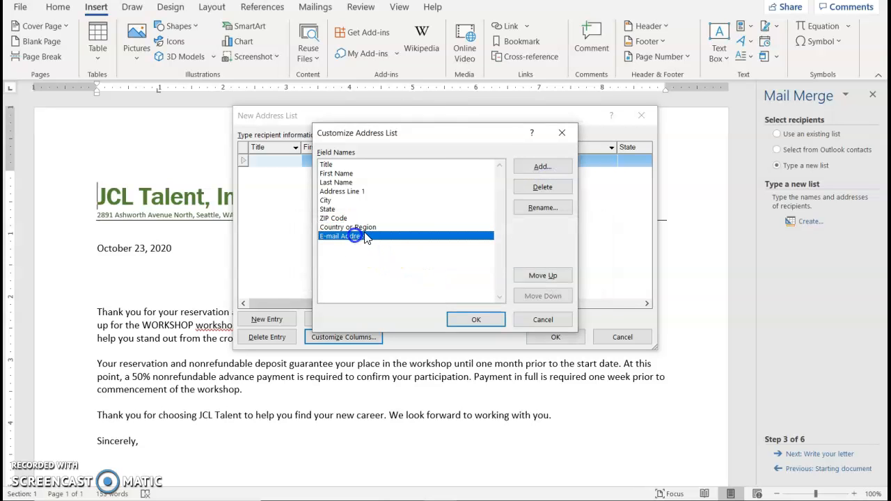
click(529, 187)
click(424, 278)
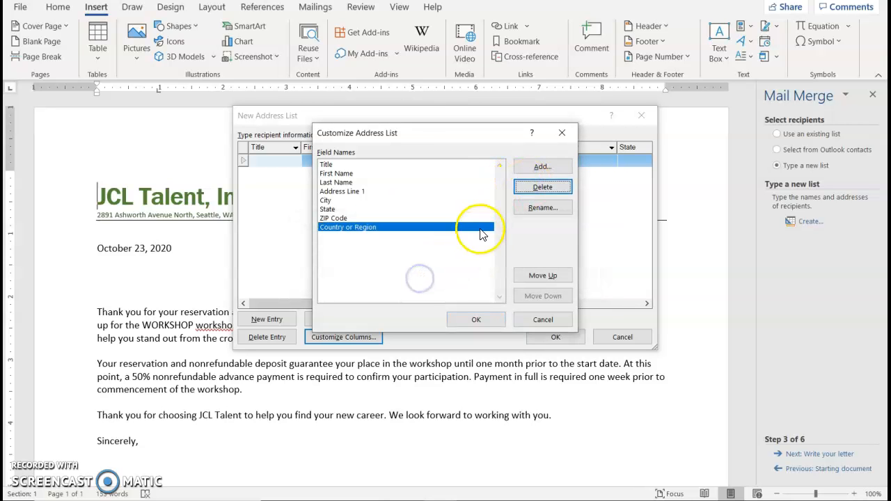
- Add a field named Workshop to the address list
click(544, 169)
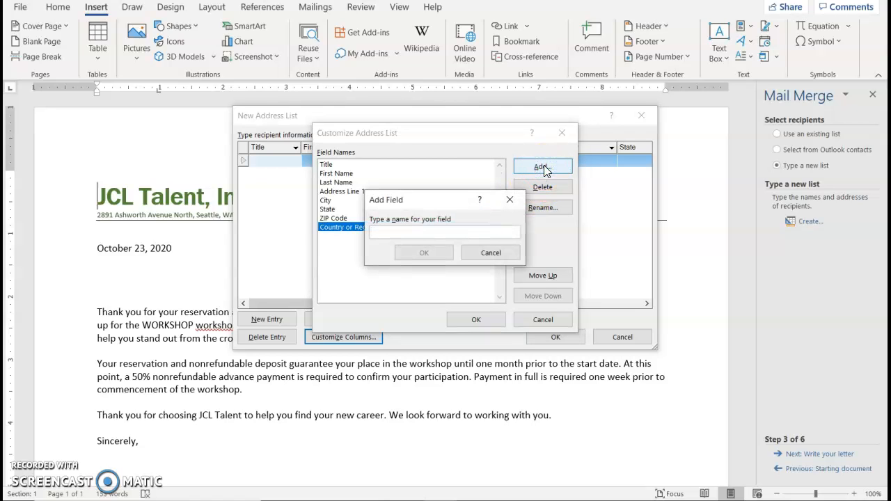
text(Workshop)
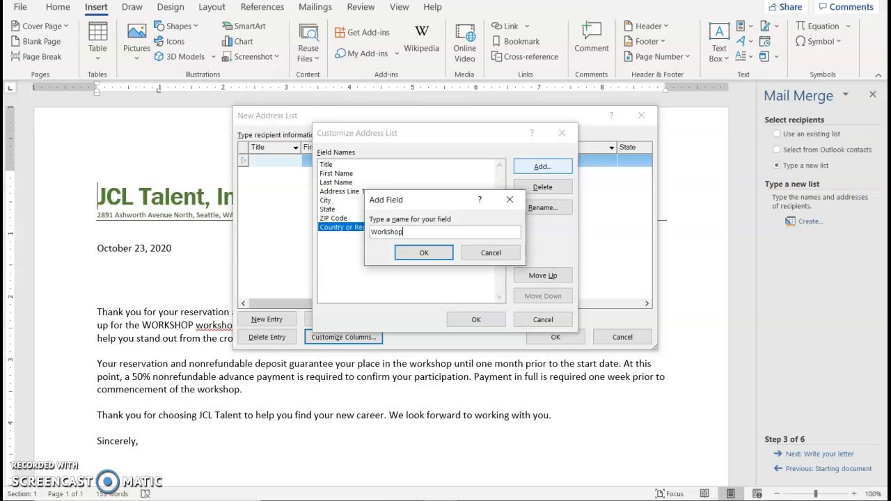
click(424, 253)
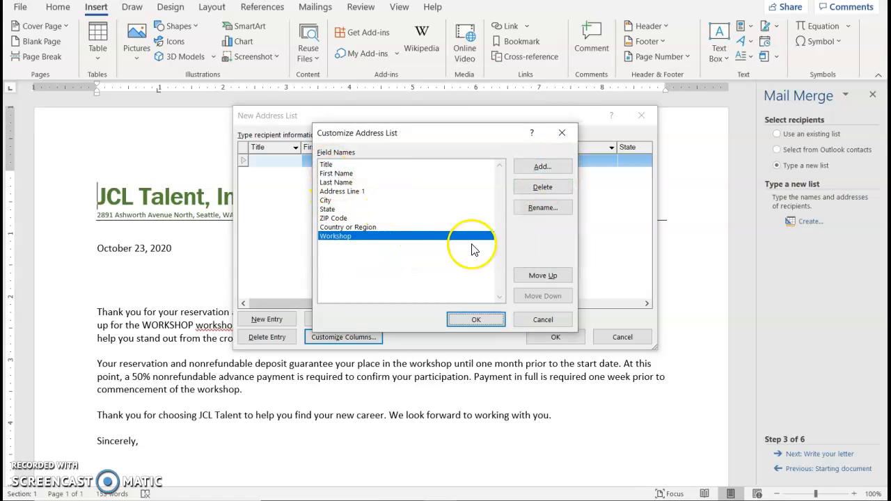
- Move the Workshop field to the first position, above Title, and apply the customized columns
click(535, 279)
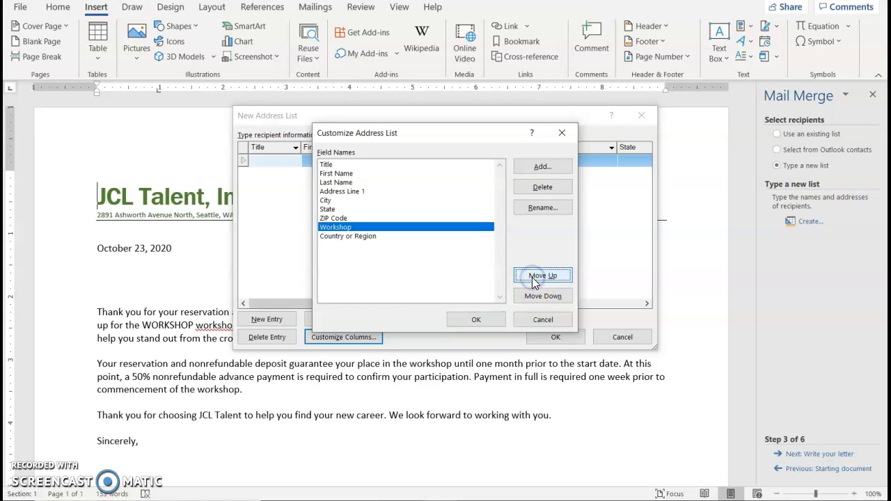
click(535, 279)
click(535, 278)
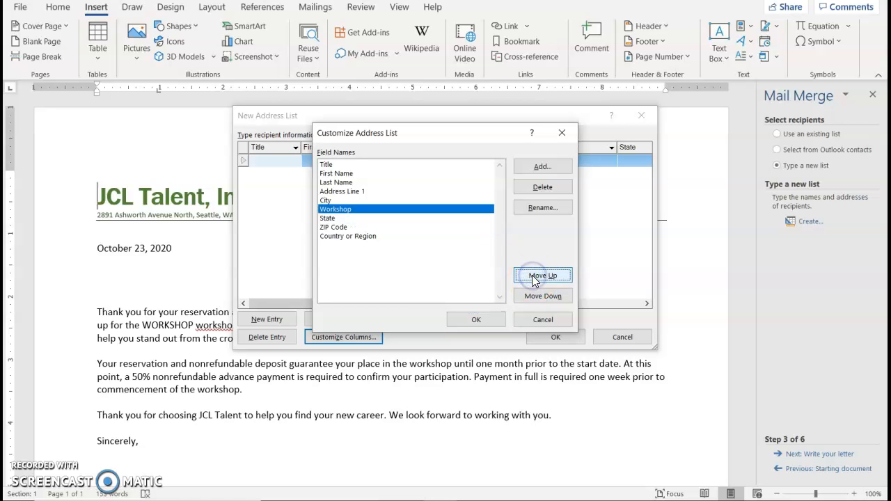
click(534, 279)
click(535, 279)
click(534, 279)
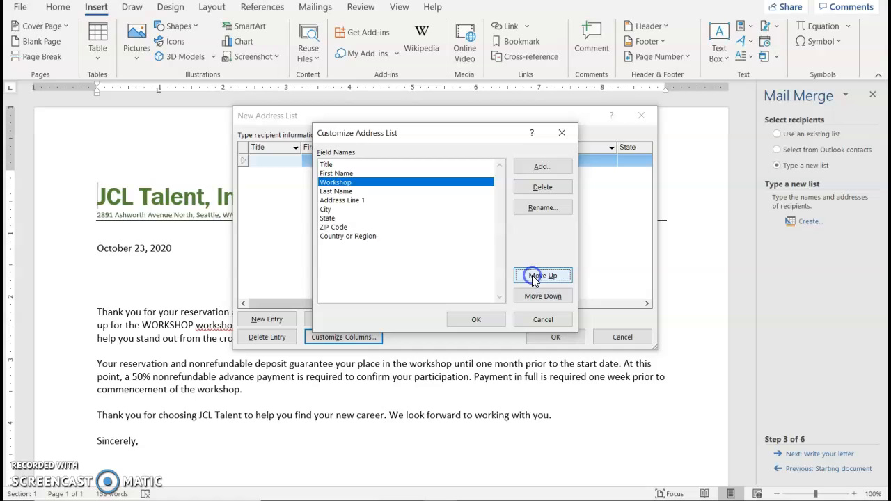
click(534, 279)
click(535, 277)
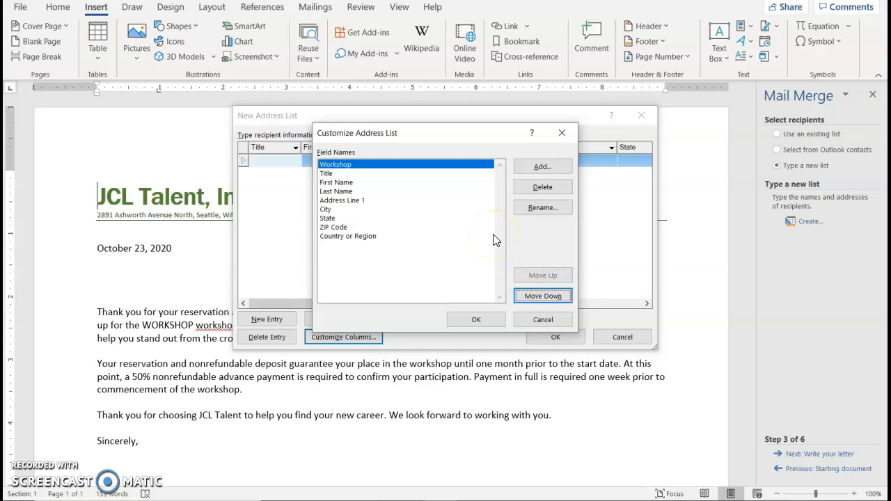
click(476, 320)
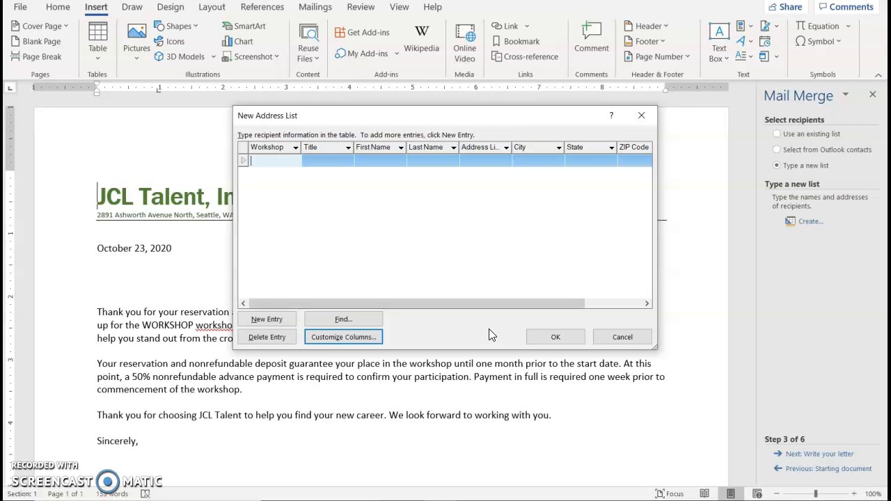
- Enter Resume Building as the first recipient's workshop, Mr. as the title, and fill in the recipient's first and last name
text(R)
text(esume)
text( Building)
key(Tab)
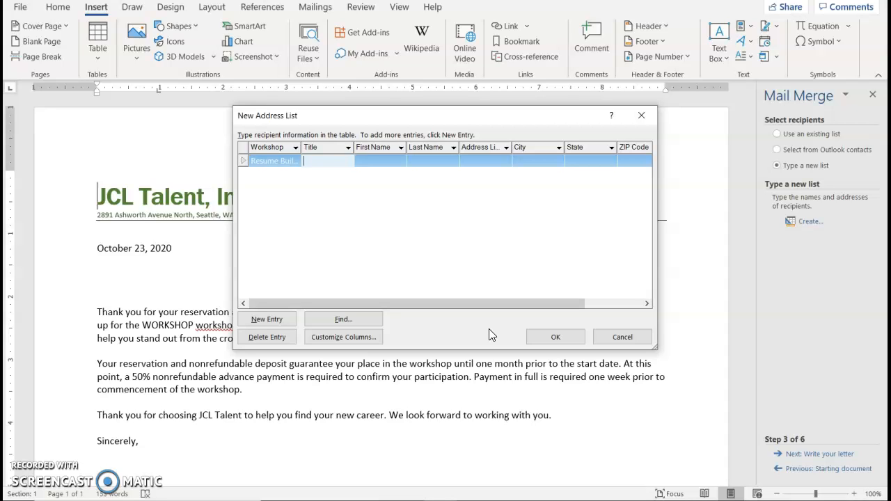
text(Mr.)
key(Tab)
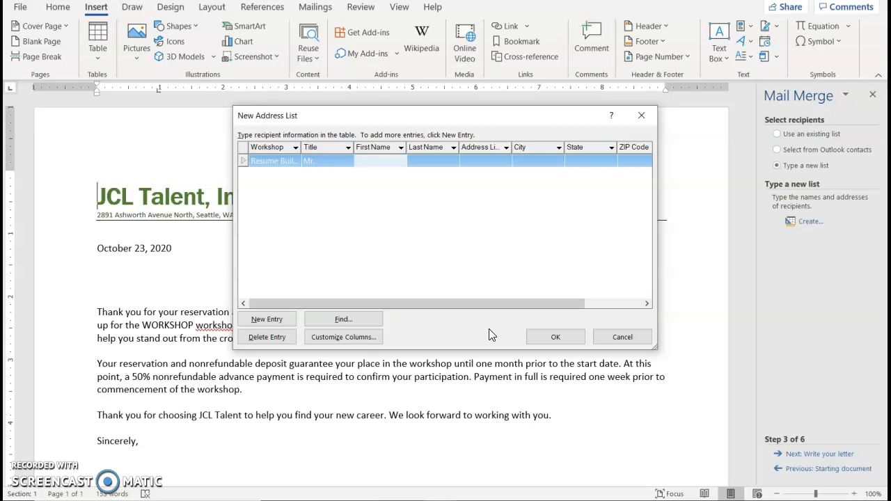
key(Tab)
text(Long)
key(Tab)
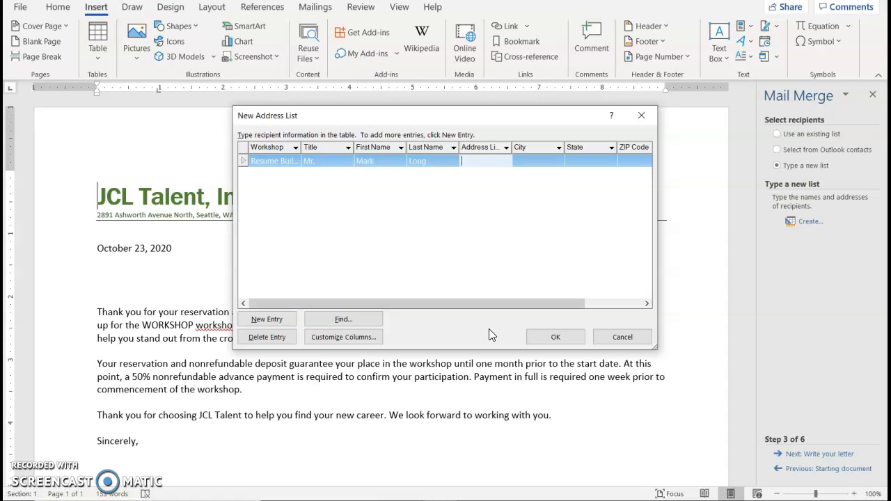
- Fill in the first recipient's street address, city, state and ZIP code, set the country to US, and add a new entry
text(900 Grant Street)
key(Tab)
text(S)
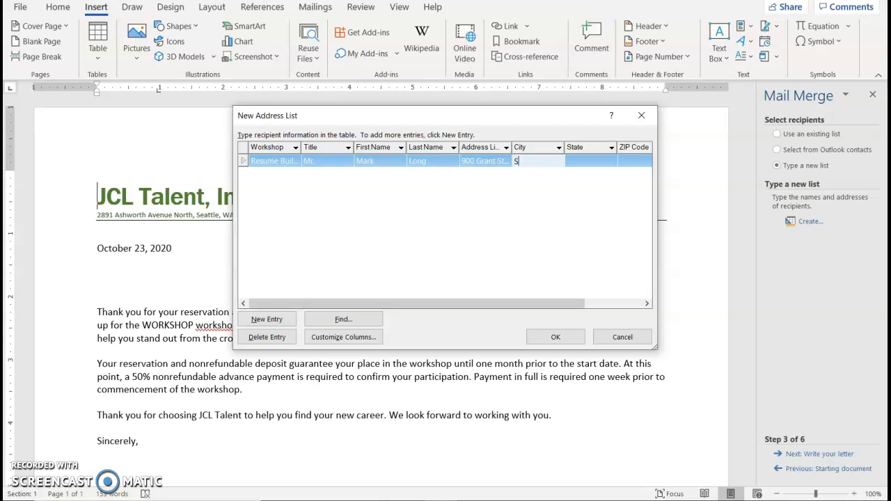
text(eattle)
key(Tab)
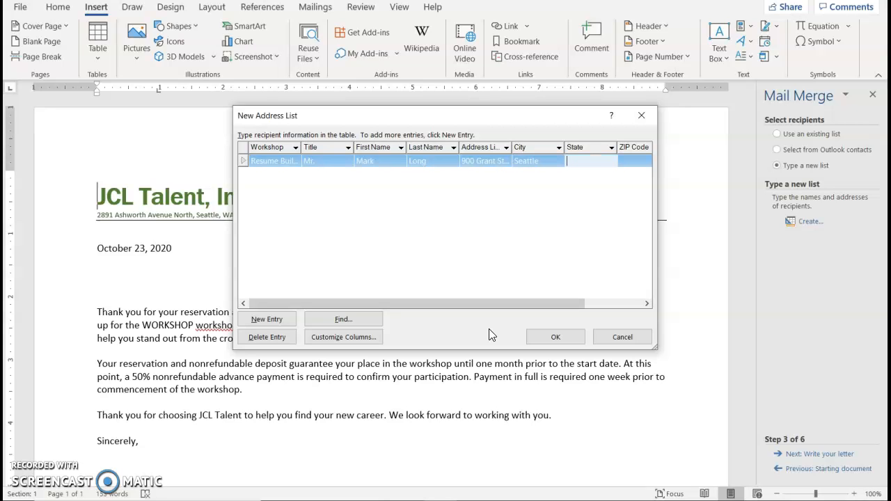
key(Tab)
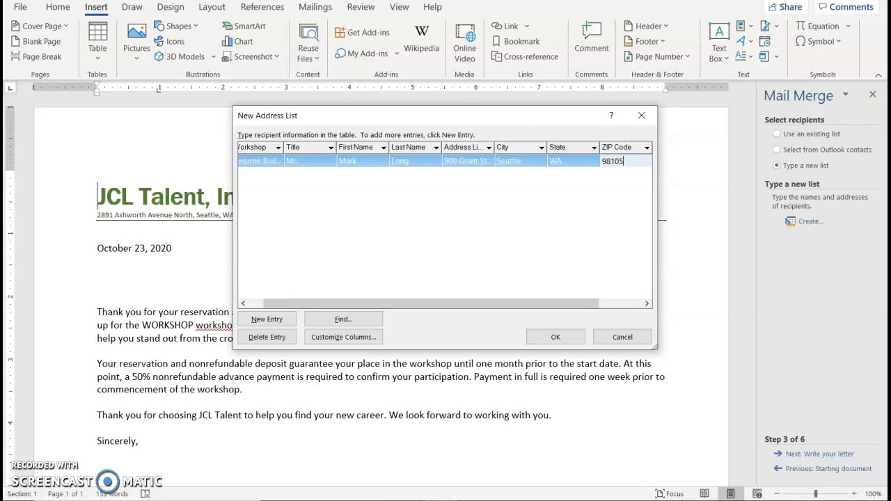
key(Tab)
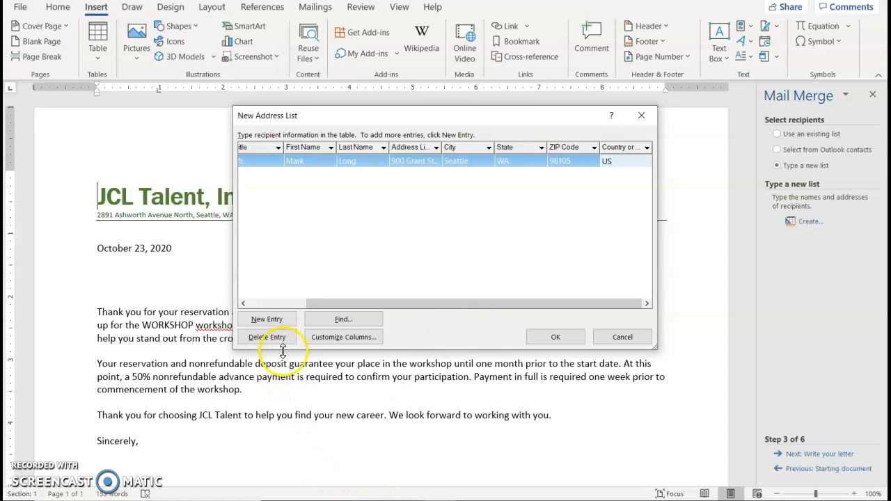
click(264, 323)
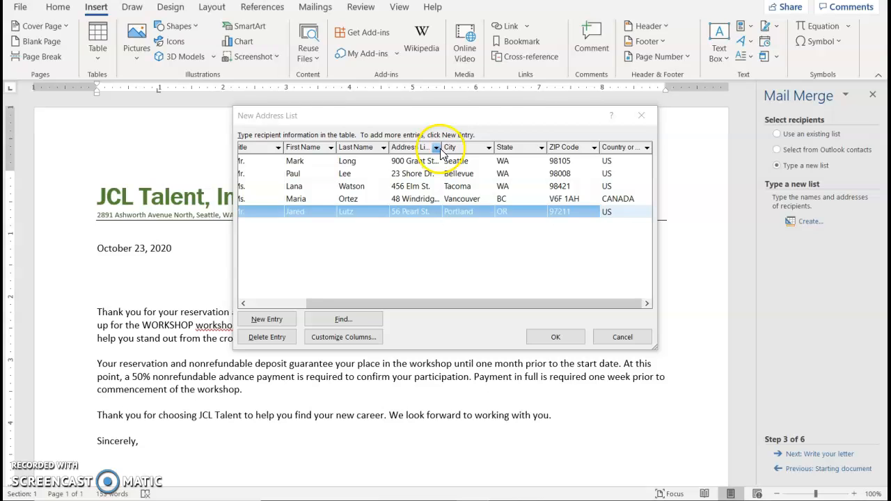
- Widen the Address Line 1 column of the recipient list to fit the full street addresses
drag(442, 144, 461, 144)
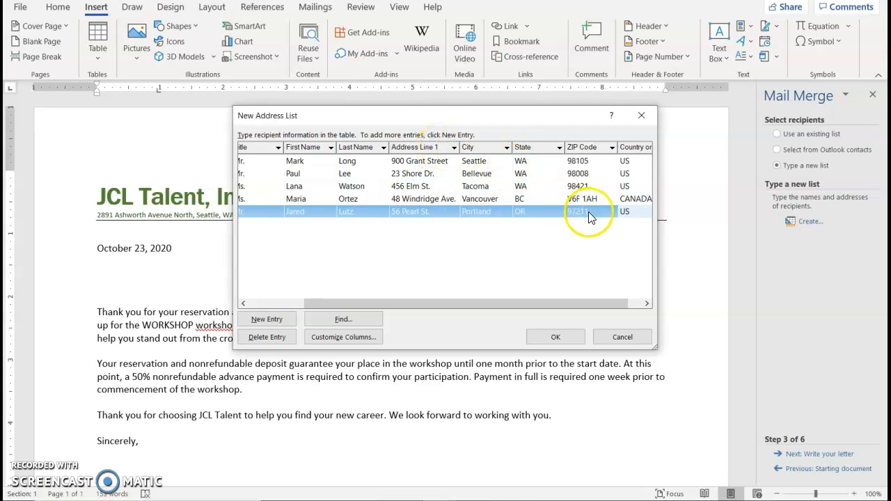
drag(436, 305, 382, 305)
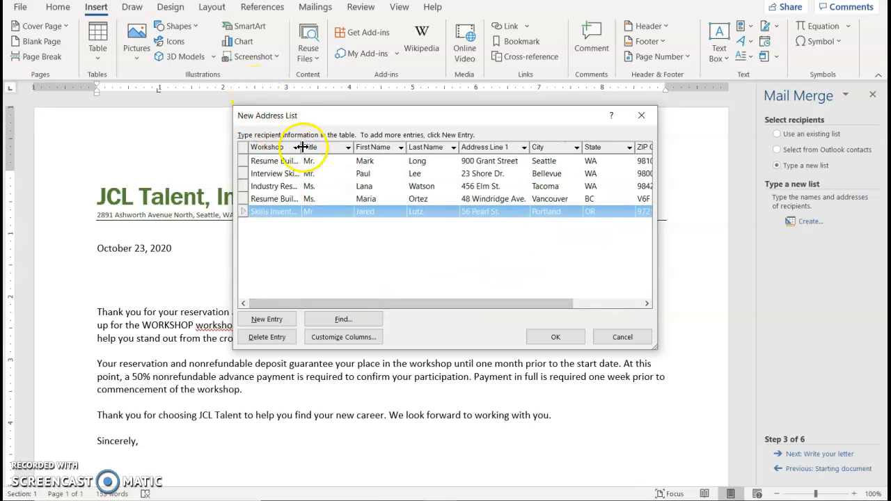
- Widen the Workshop column to show the full workshop names, and accept the new address list
drag(301, 147, 316, 147)
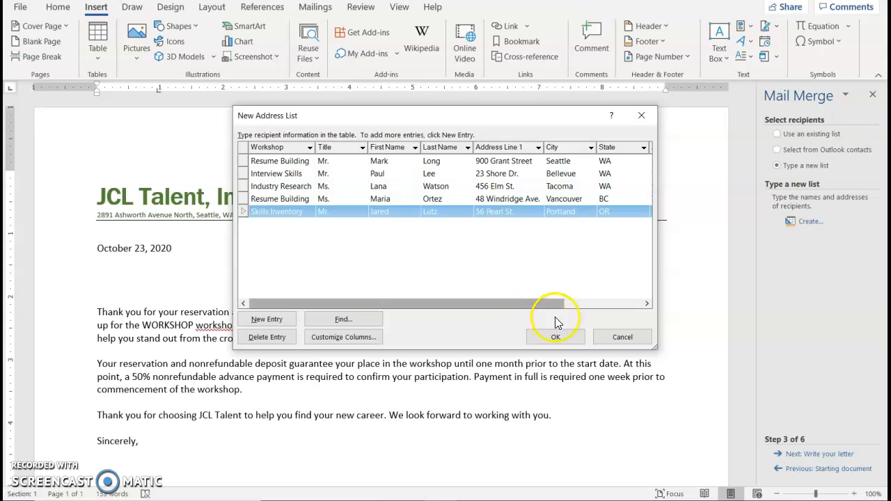
click(561, 339)
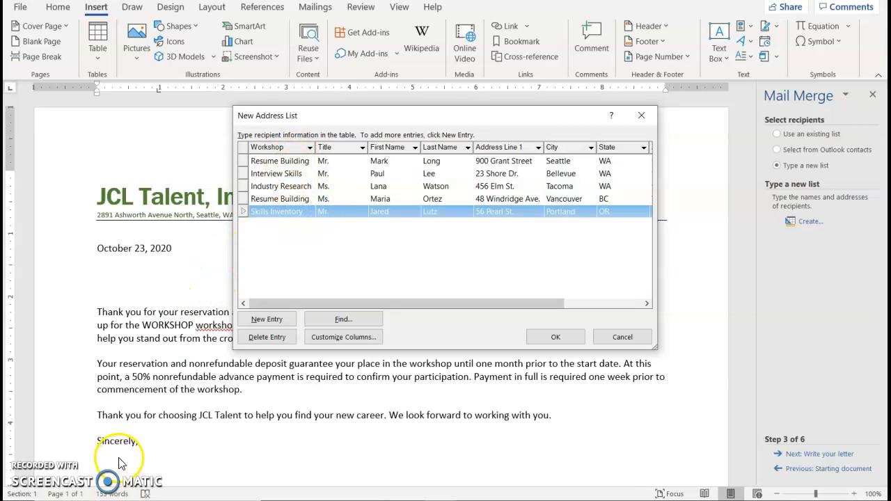
click(557, 338)
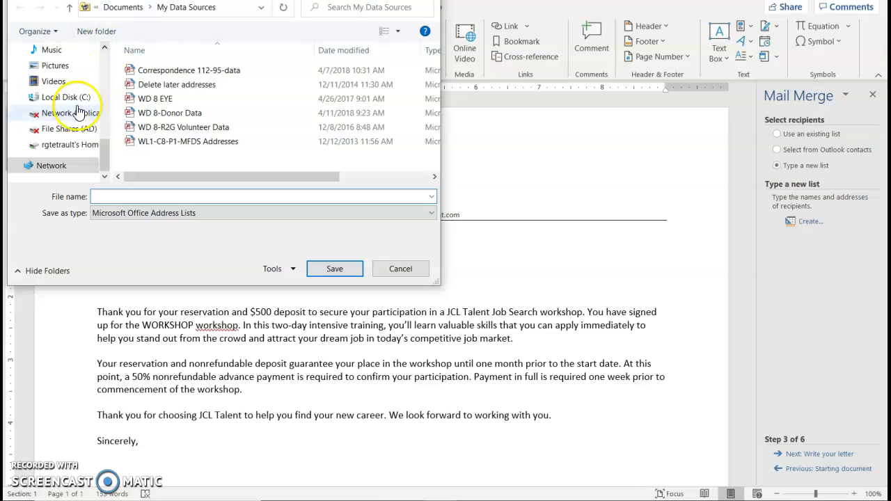
- Save the address list in the Desktop's ABC 2 folder as IL_WD_6_WorkshopData_ followed by the user's first and last name
scroll(76, 104, up, 5)
scroll(66, 139, down, 2)
click(66, 166)
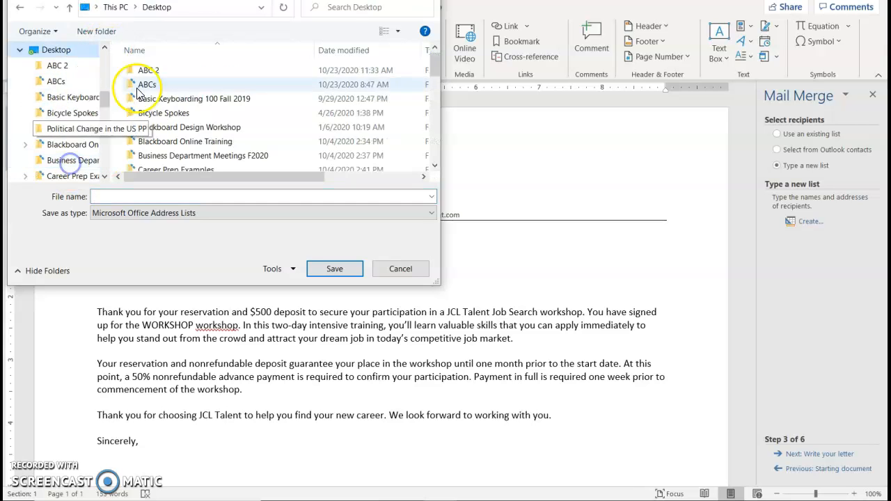
double_click(148, 70)
click(208, 198)
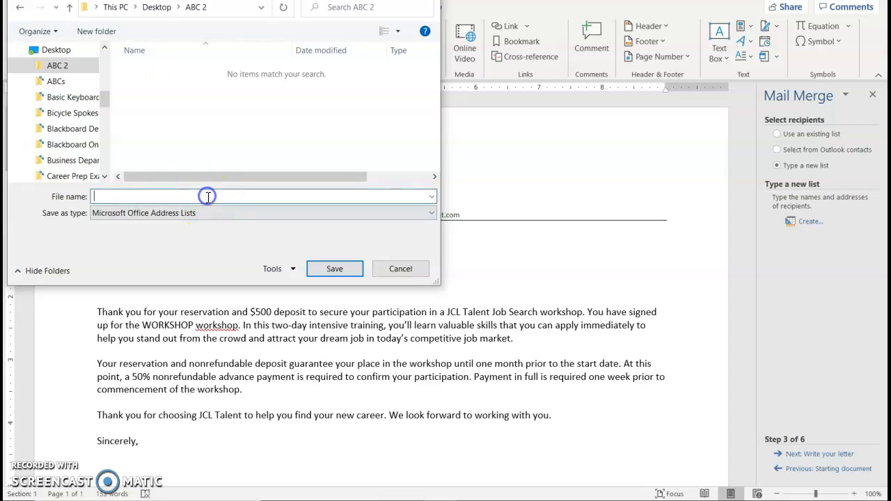
text(IL_WD_6)
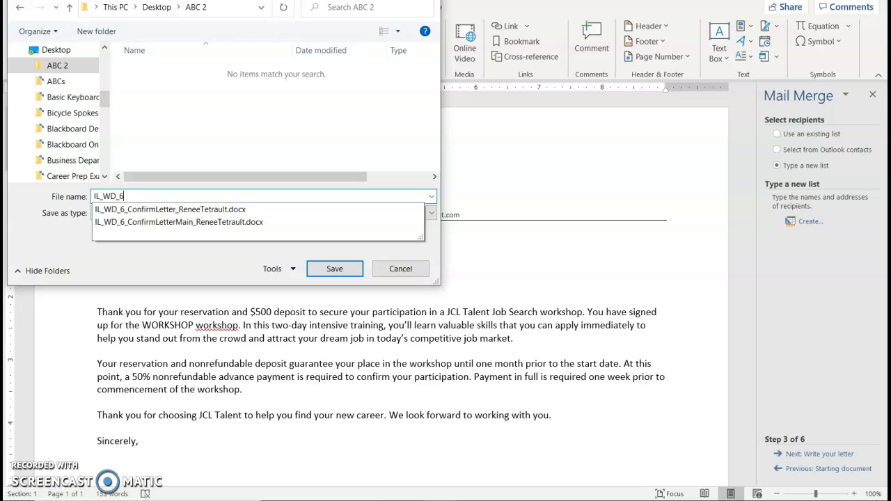
text(_WorkshopData_ReneeTetrault)
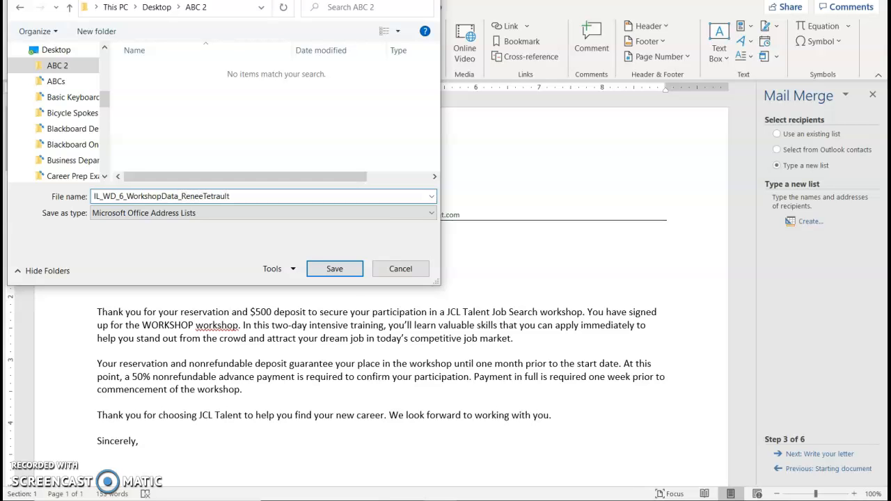
click(337, 273)
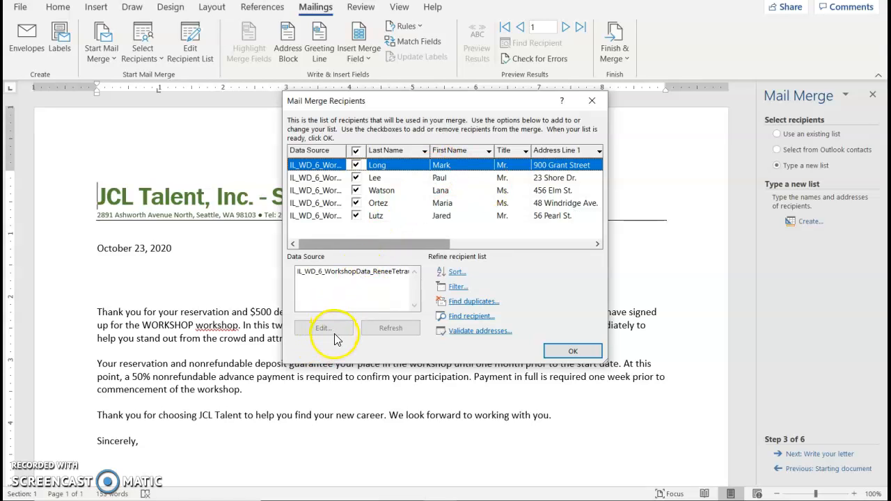
- Edit the data source to change the Industry Research recipient's title to Dr., and accept the recipient list
click(349, 273)
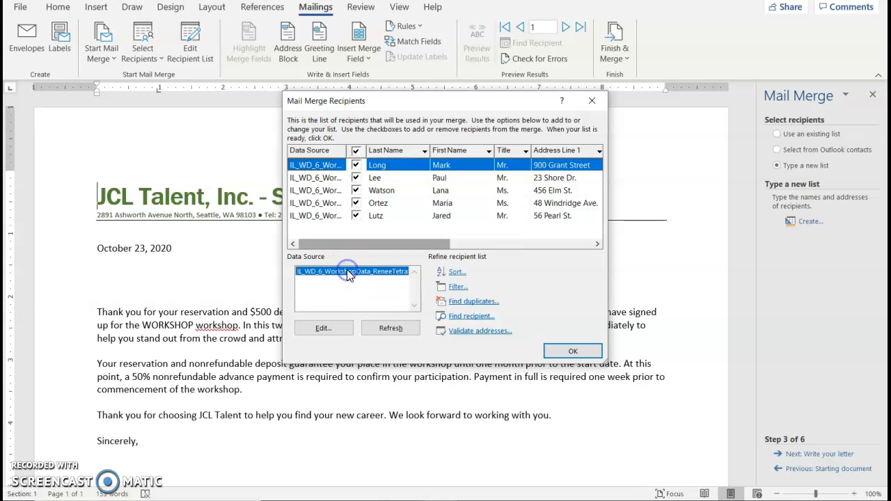
click(324, 329)
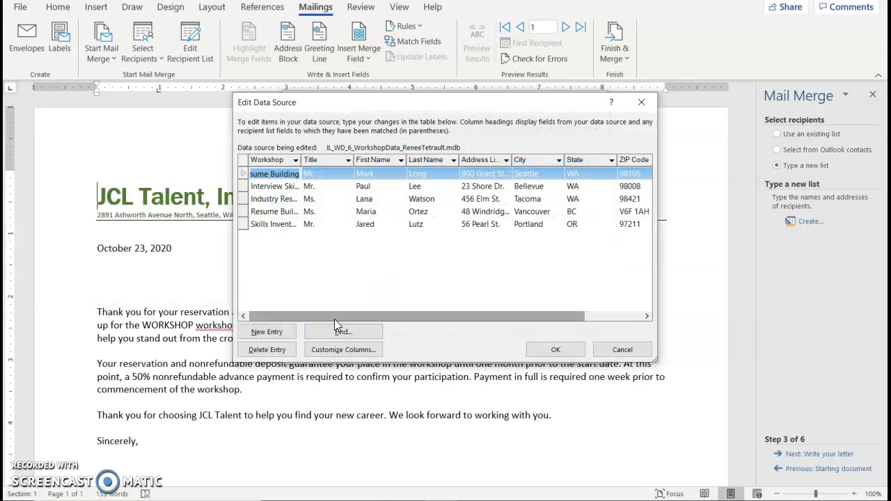
click(315, 199)
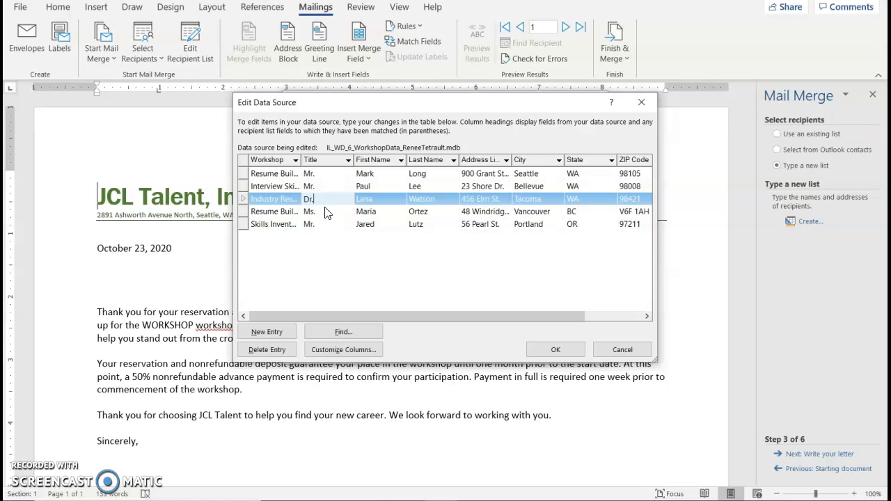
click(557, 341)
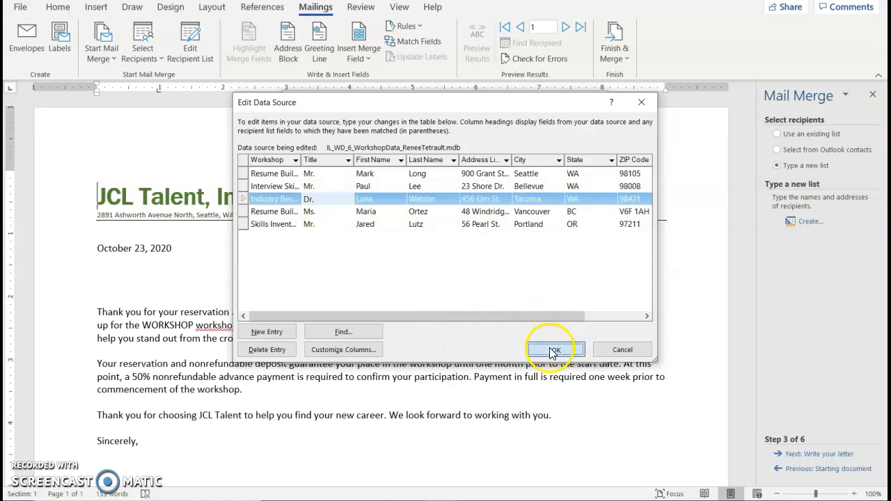
click(410, 278)
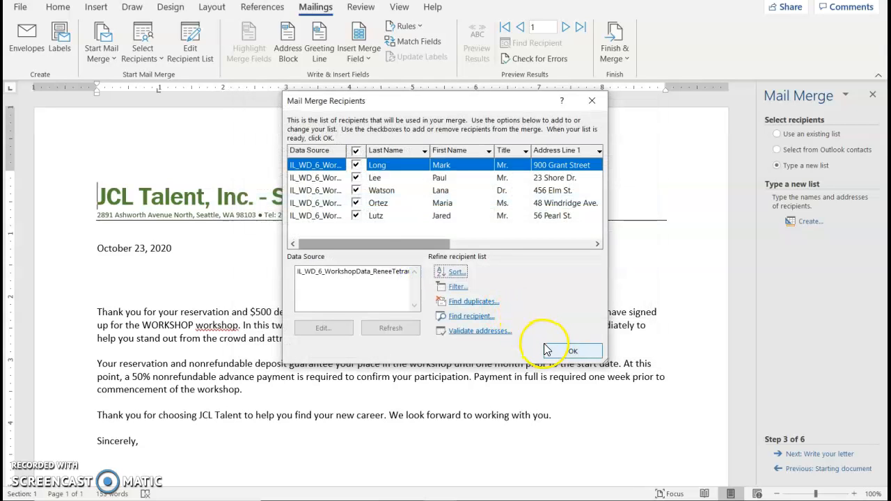
click(584, 352)
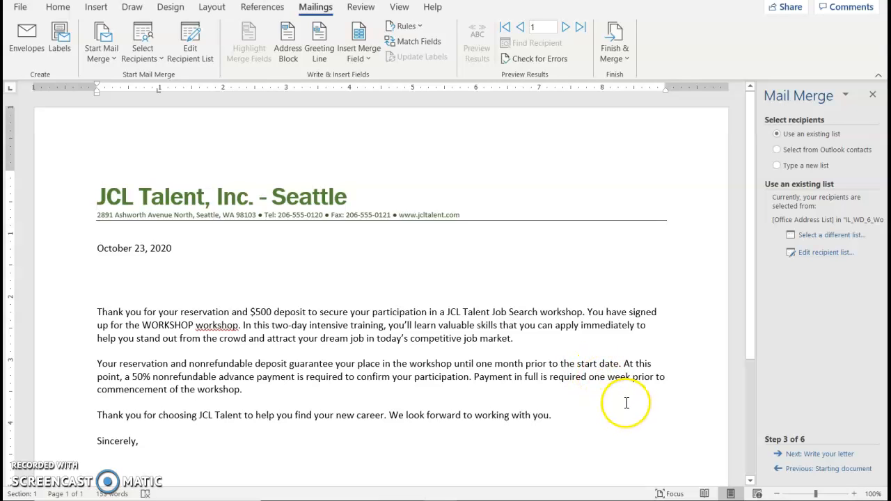
- Advance the merge to writing the letter and start an address block on the blank line above the first paragraph
click(829, 457)
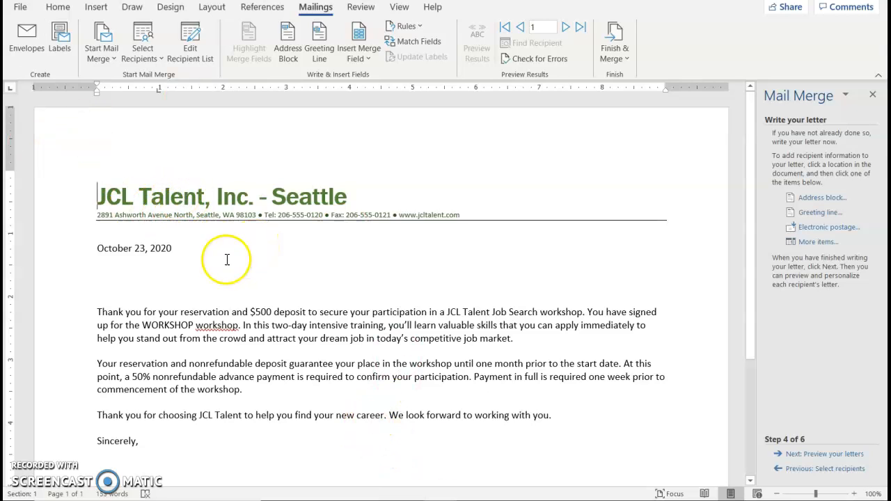
click(101, 298)
click(173, 272)
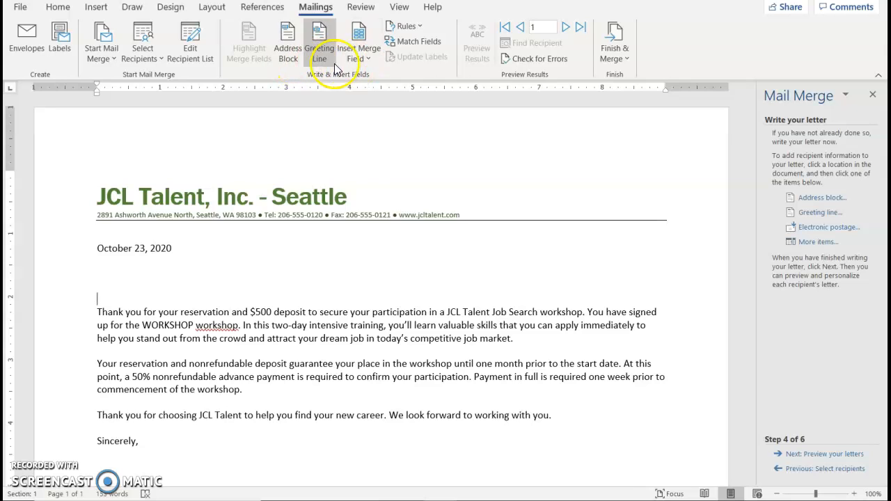
click(285, 58)
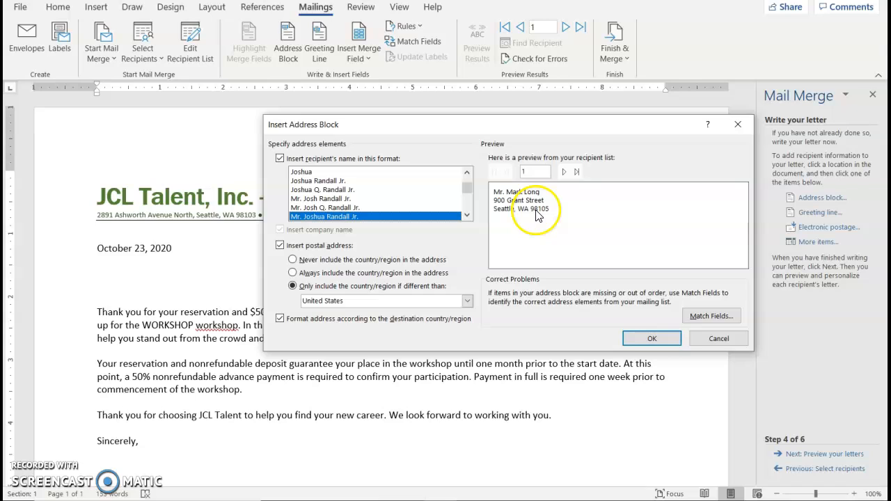
- Preview the address block for each recipient in the list and return to the first one
click(564, 172)
click(564, 172)
click(564, 172)
click(564, 172)
click(494, 172)
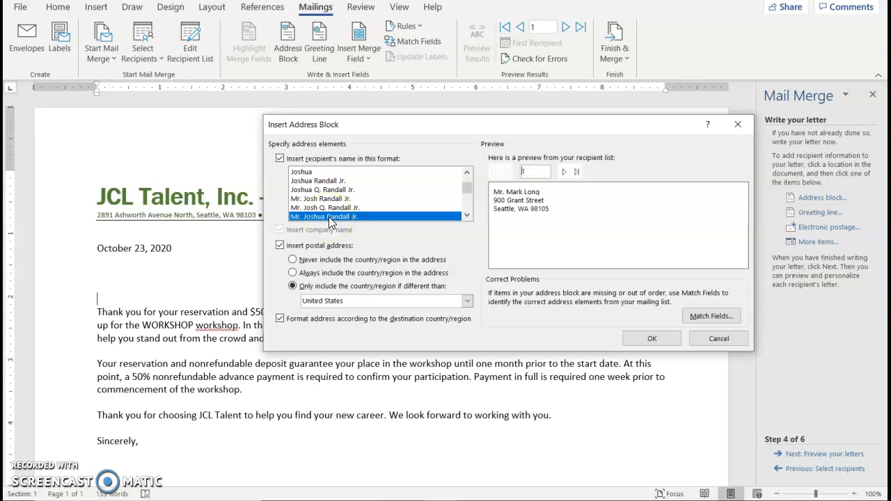
click(300, 171)
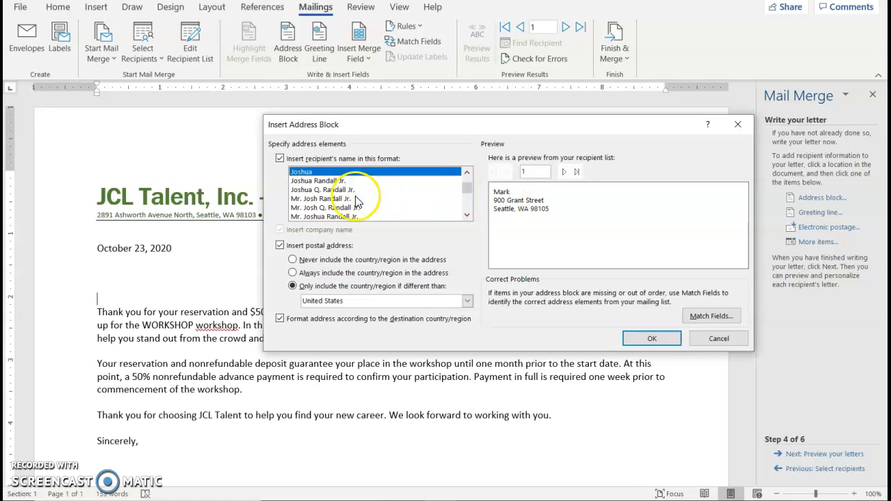
click(312, 180)
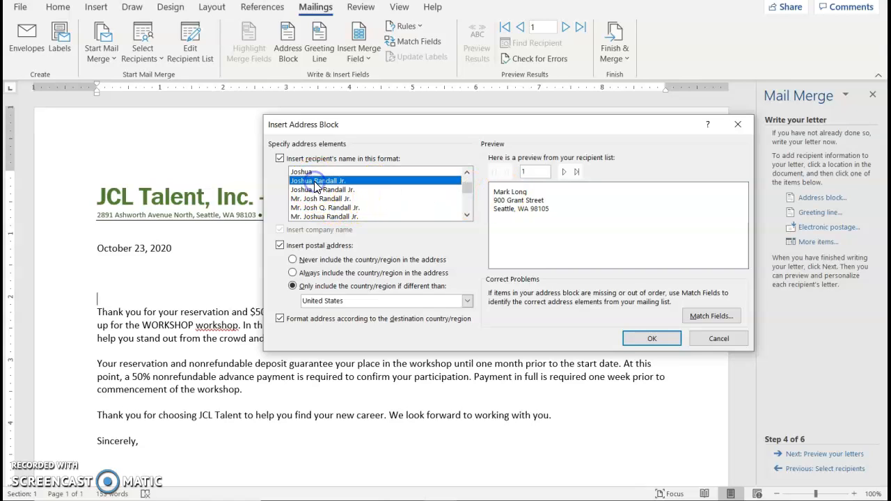
click(321, 218)
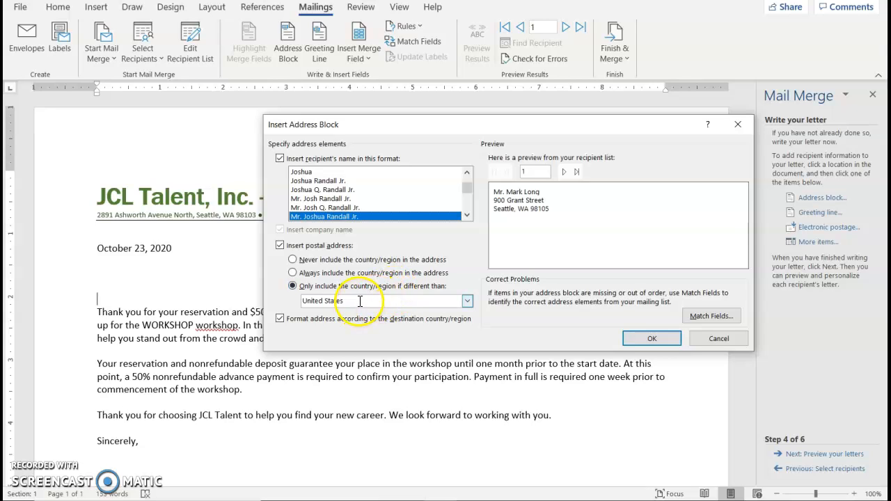
- Insert the address block, including the country only if different from US and without formatting by destination country/region
drag(355, 301, 302, 307)
text(US)
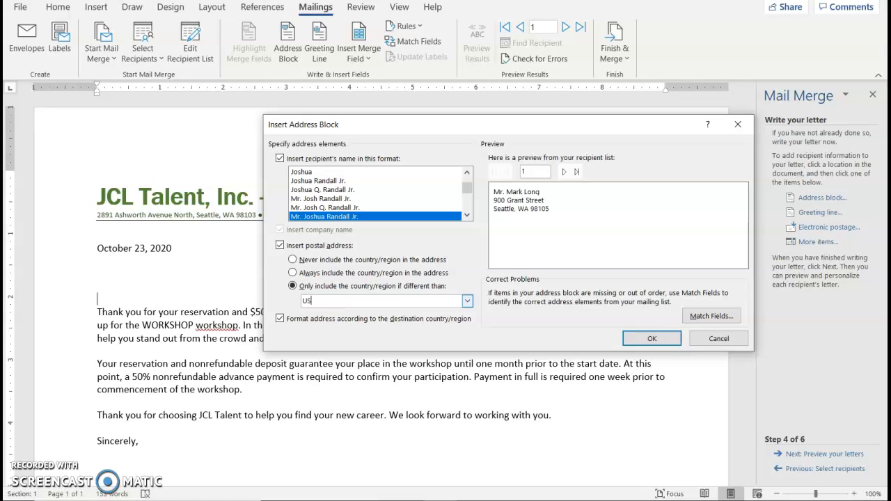
click(278, 320)
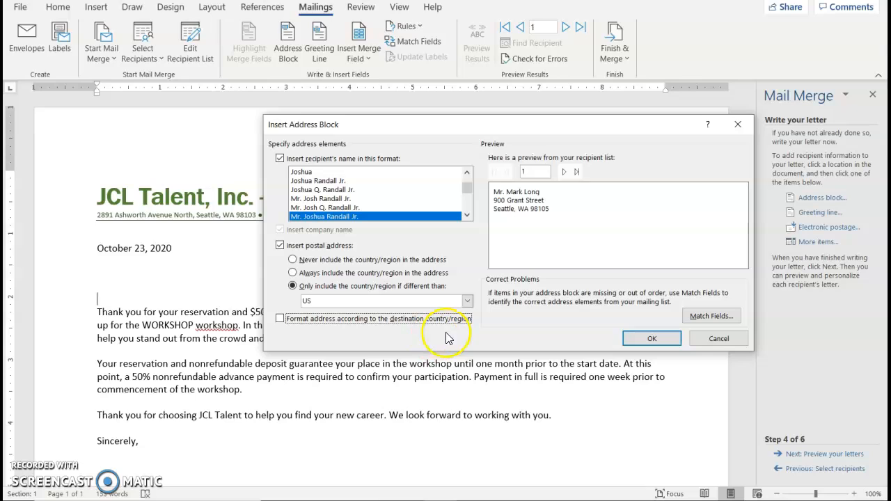
click(547, 322)
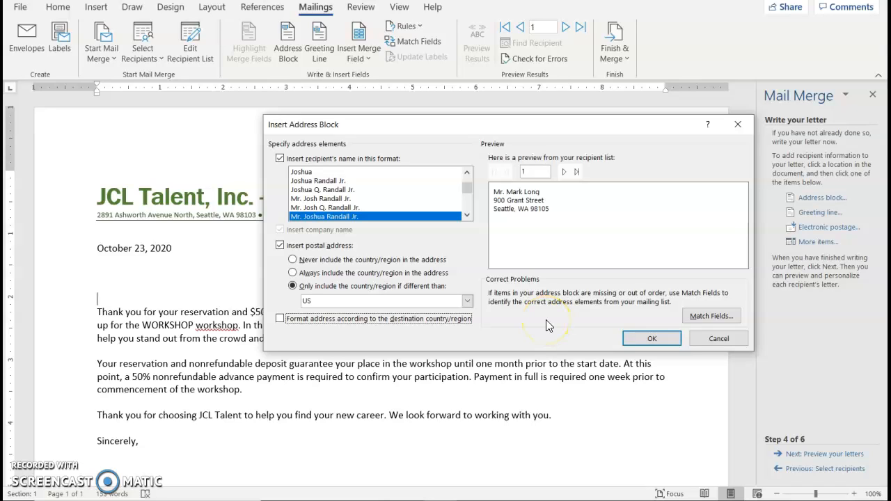
click(671, 345)
click(673, 347)
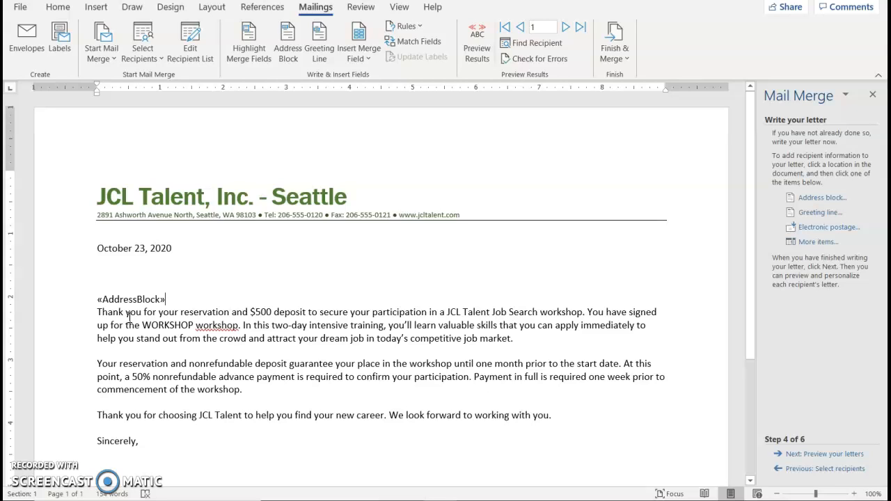
- Add two paragraph breaks after the address block and start a greeting line on the empty line above the body text
key(Return)
key(Return)
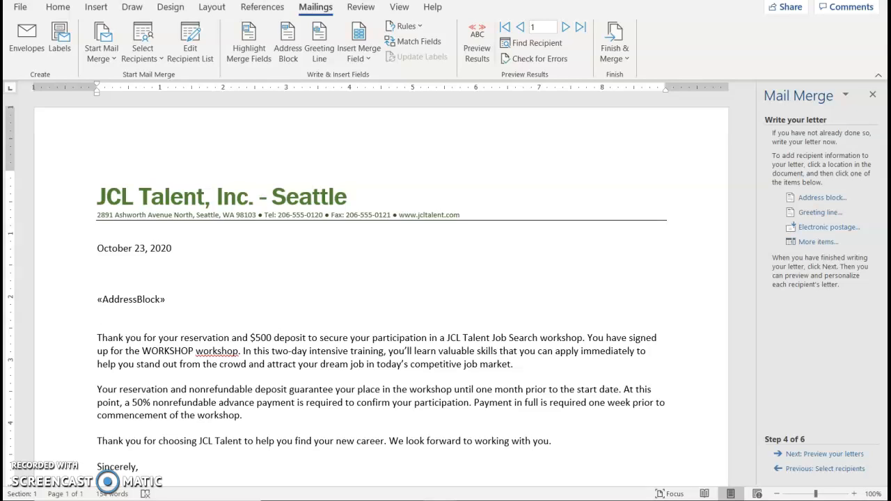
click(134, 327)
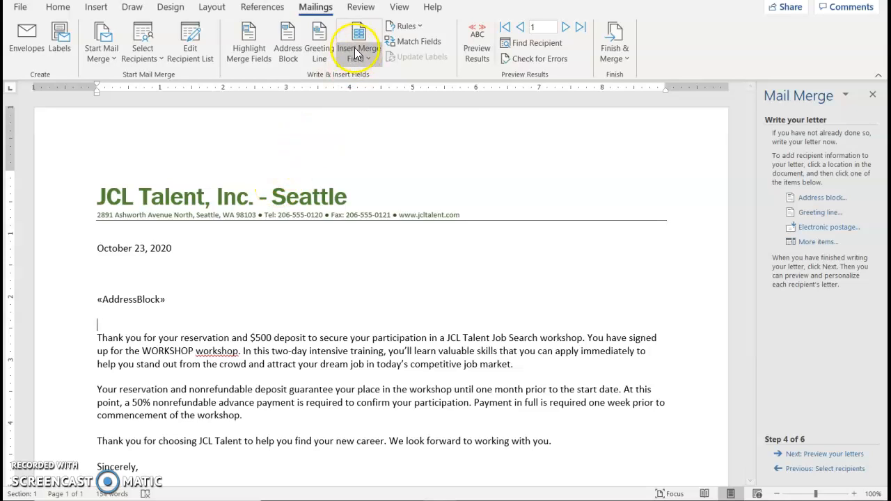
click(322, 47)
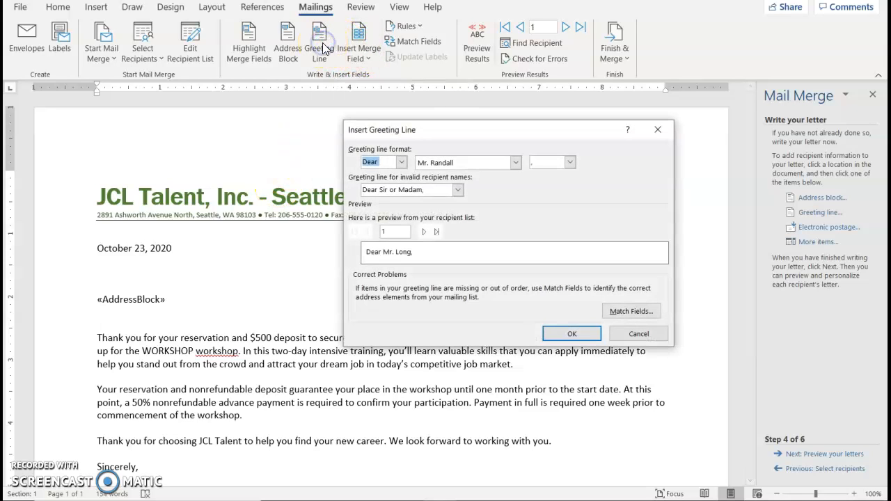
- Set the greeting line format to Dear, Mr. Randall, and a colon
click(401, 162)
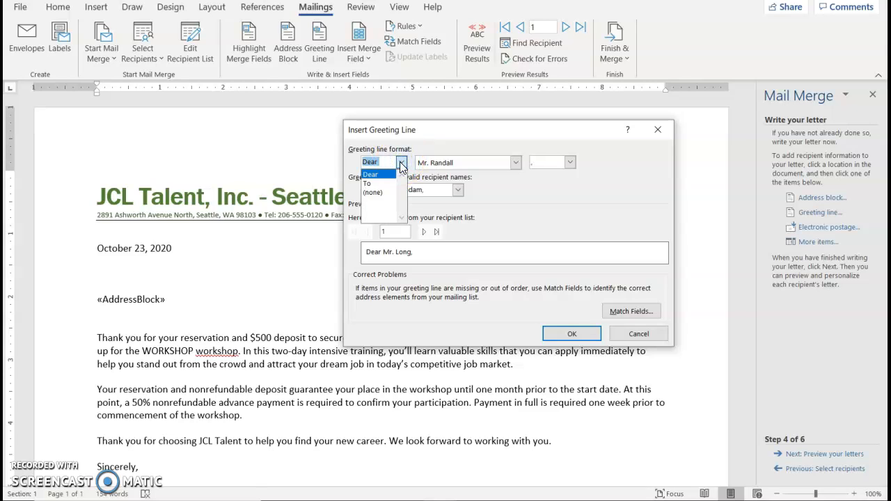
click(401, 165)
click(515, 162)
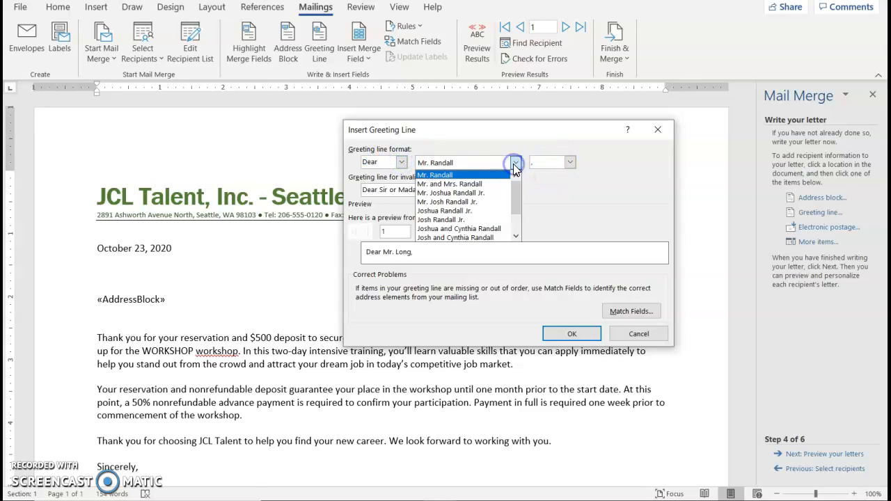
mouse_move(524, 200)
mouse_down()
mouse_move(515, 221)
mouse_move(523, 191)
mouse_up()
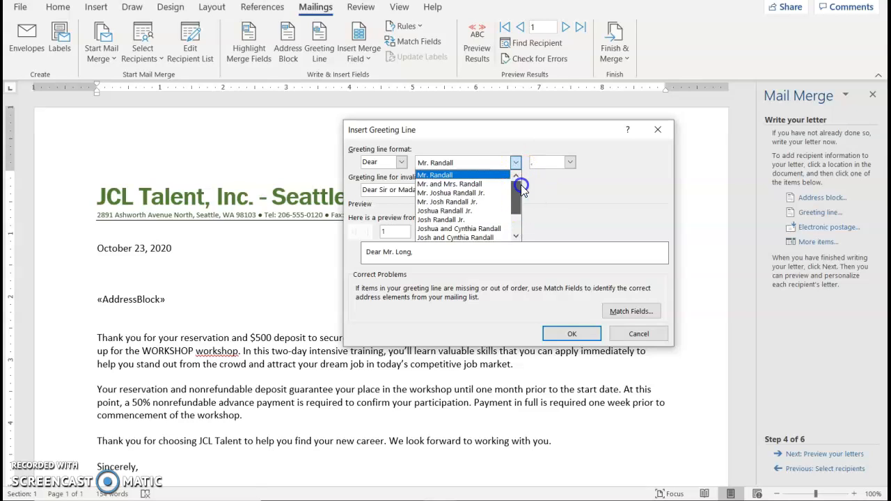
click(456, 175)
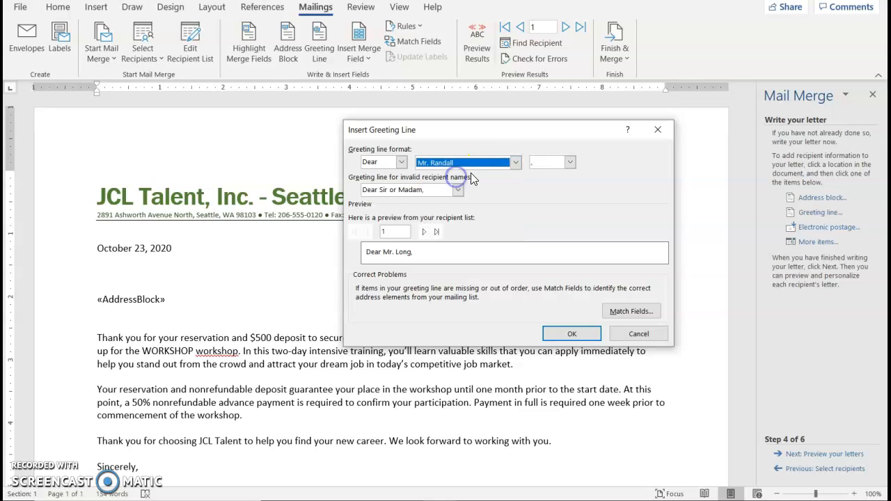
click(571, 163)
click(541, 186)
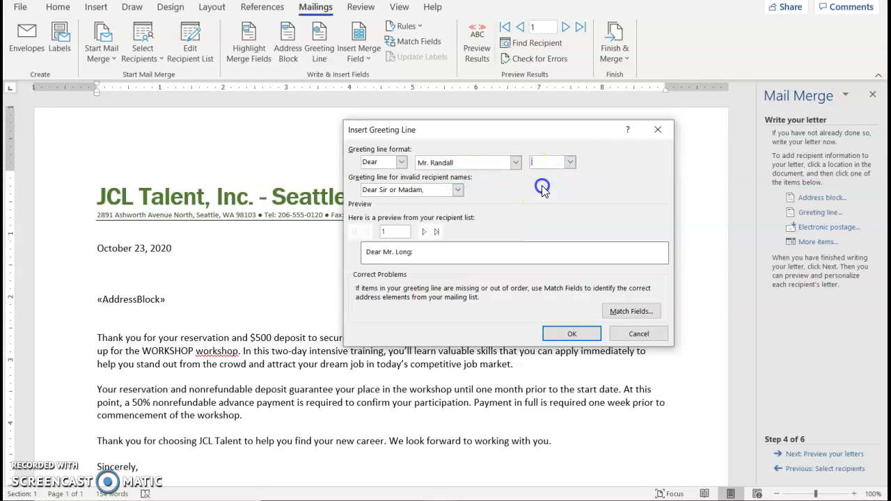
- Insert the greeting line after checking its preview for other recipients, and add a paragraph break after it
click(424, 232)
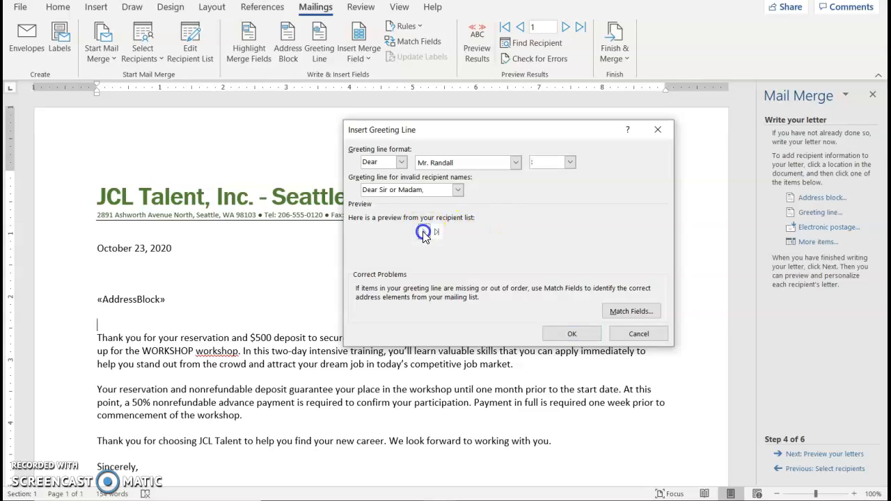
click(424, 232)
click(424, 232)
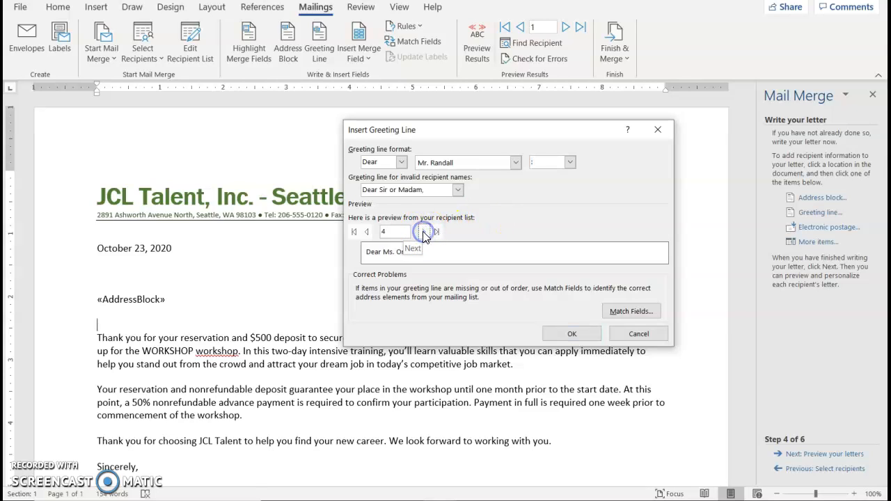
click(424, 232)
click(366, 232)
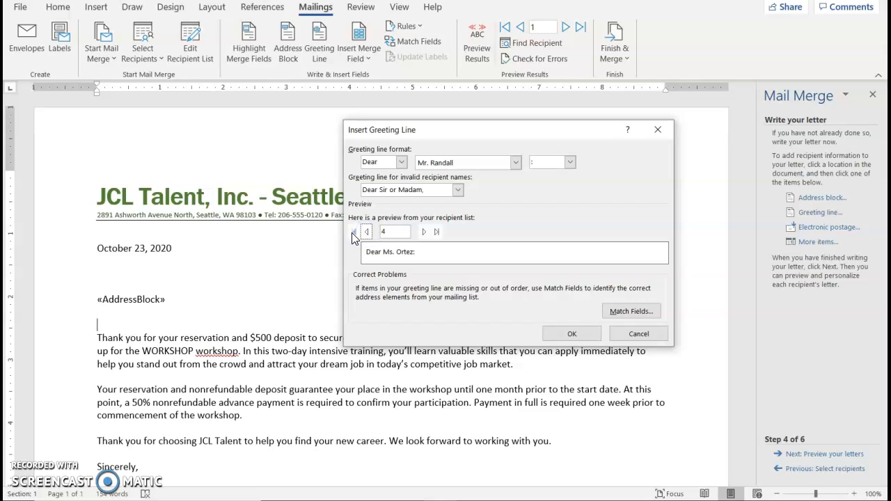
click(572, 334)
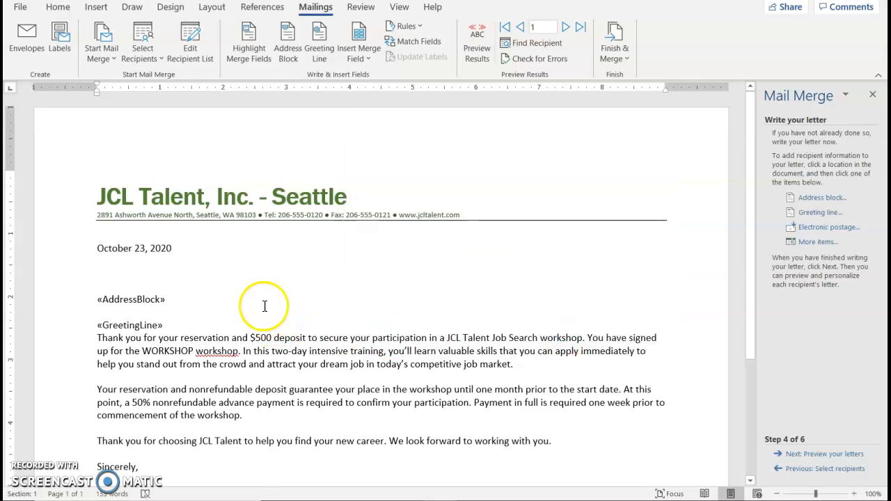
key(Return)
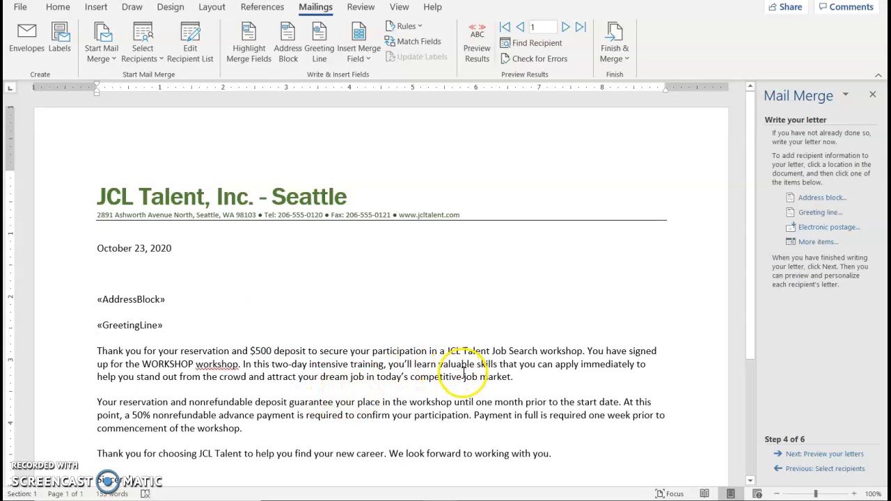
- Replace the WORKSHOP placeholder in the first body paragraph with the Workshop merge field, followed by a space
click(160, 367)
double_click(160, 367)
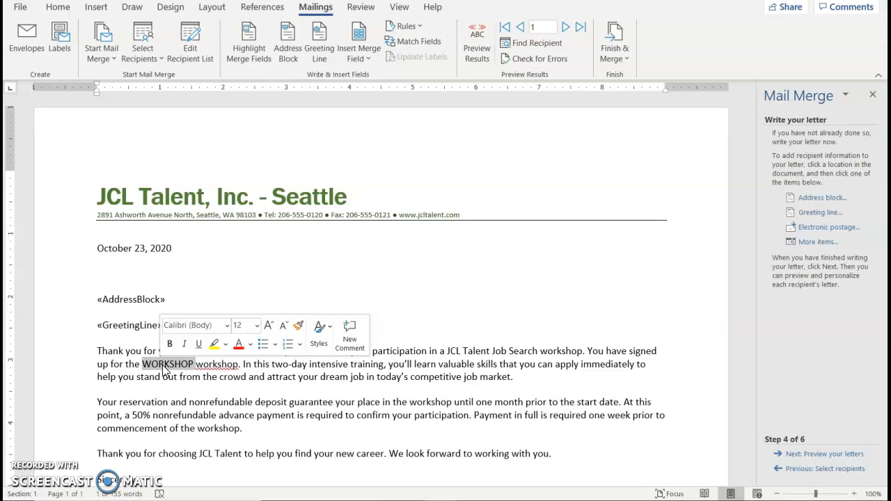
click(820, 244)
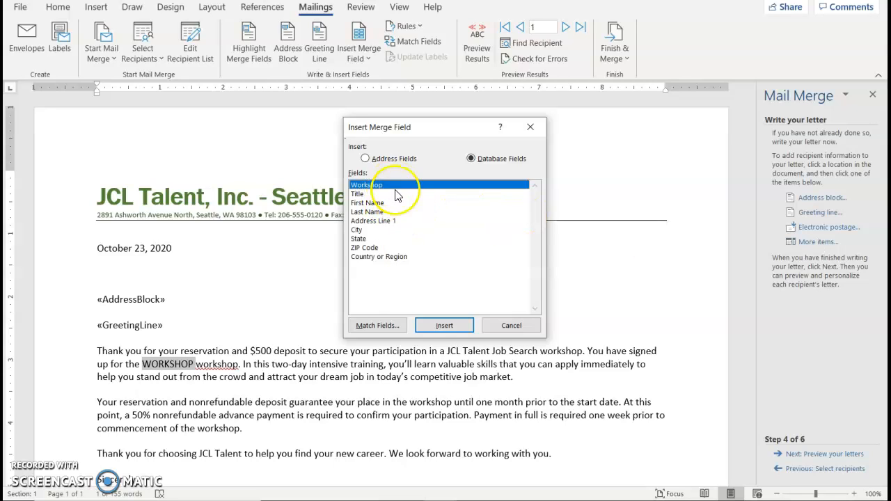
click(439, 327)
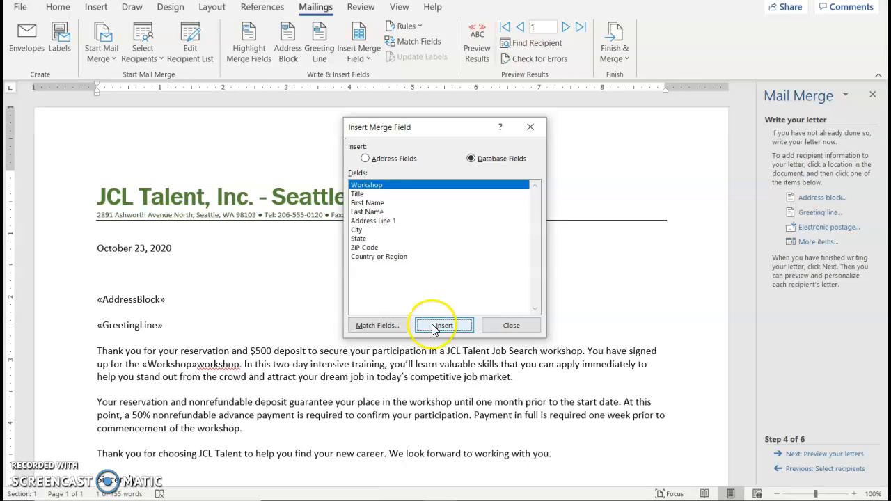
click(492, 325)
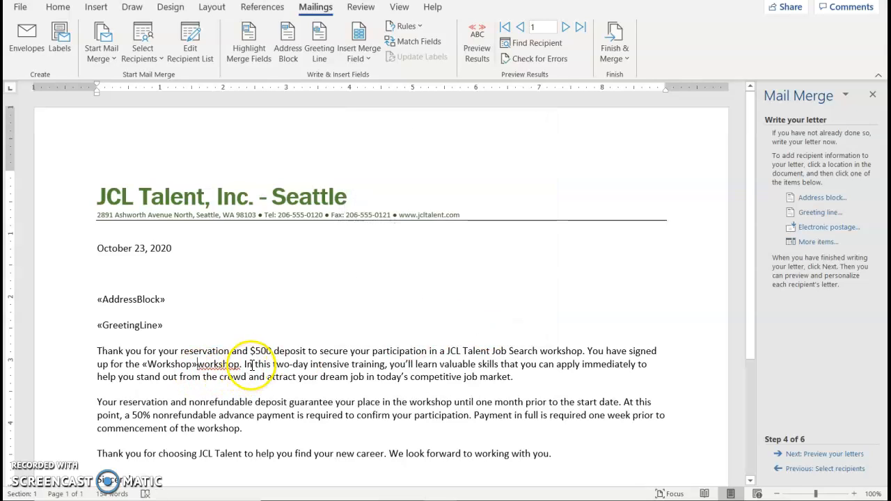
click(199, 364)
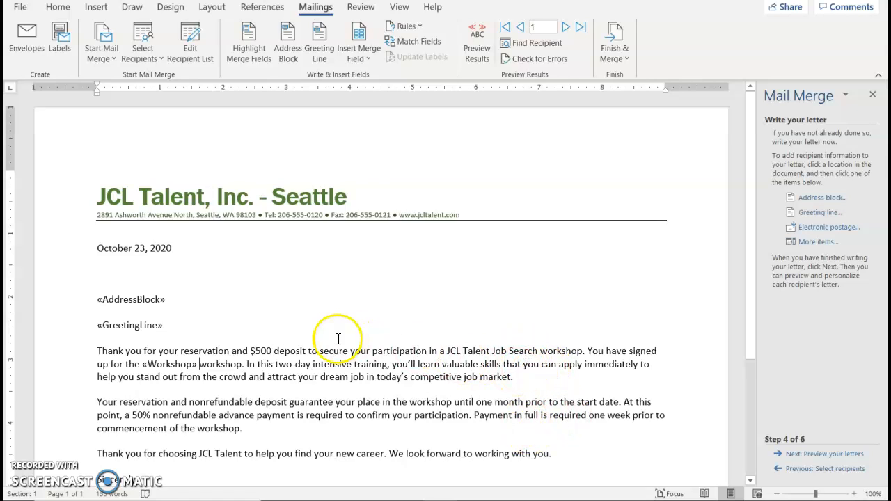
- Replace "two-day" in the first body paragraph with an If...Then...Else rule: if Workshop is equal to Resume Building, insert two-day, otherwise three-day
drag(275, 364, 312, 365)
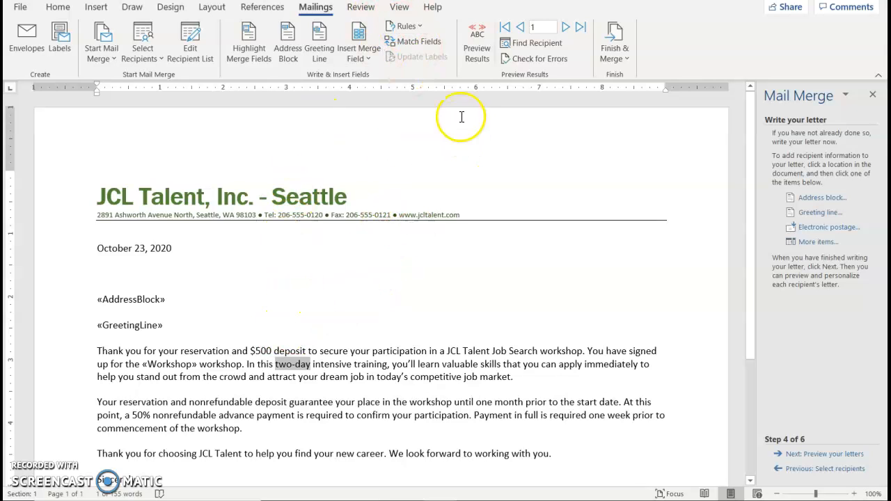
click(410, 26)
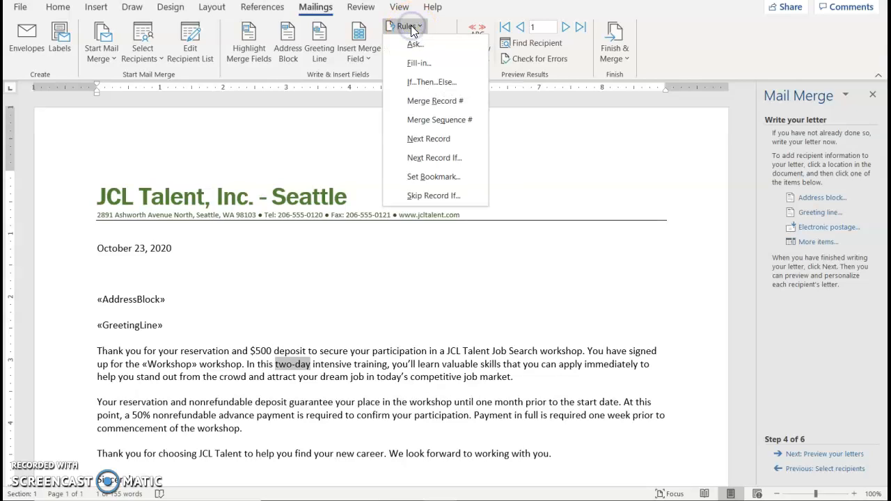
click(429, 84)
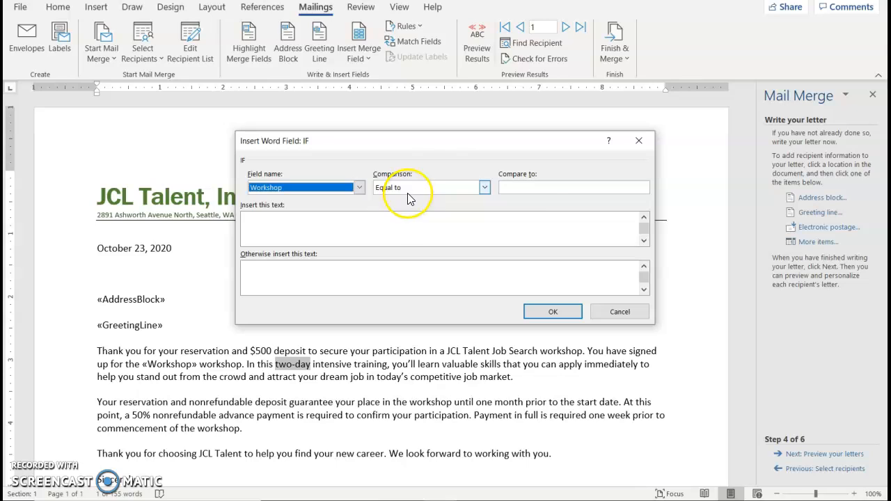
click(530, 189)
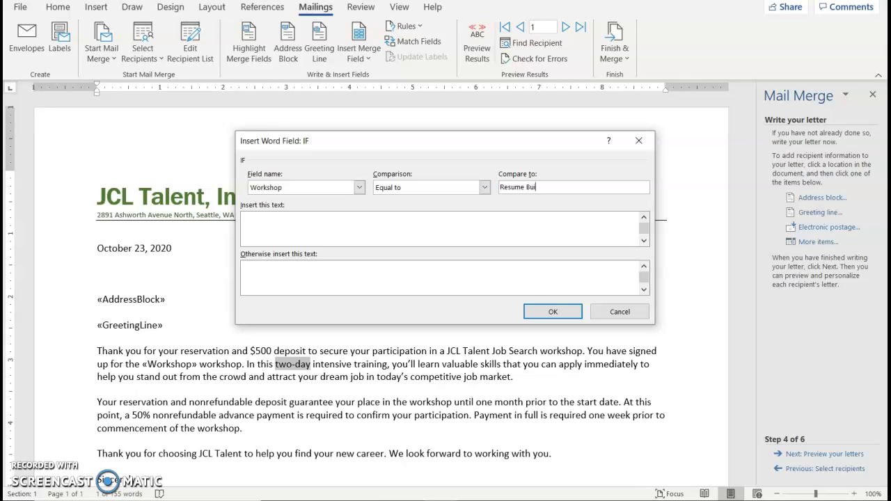
text(Resume Building)
click(364, 230)
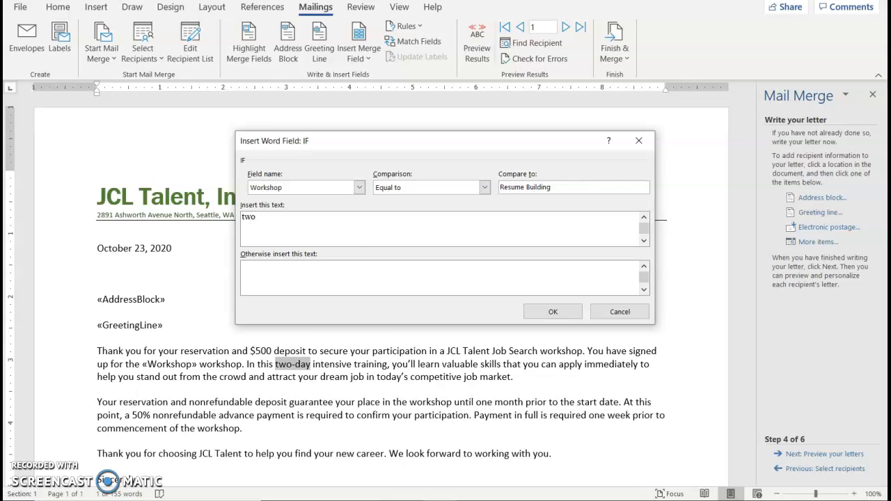
text(two-day)
click(306, 273)
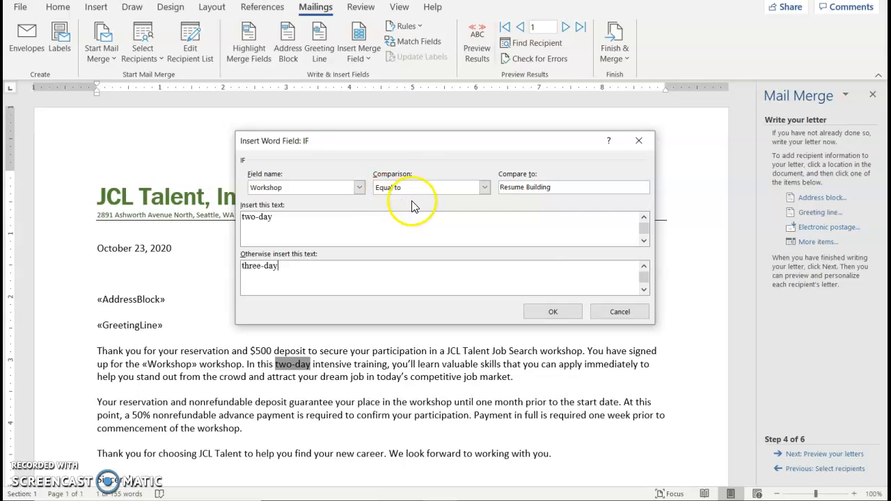
click(538, 315)
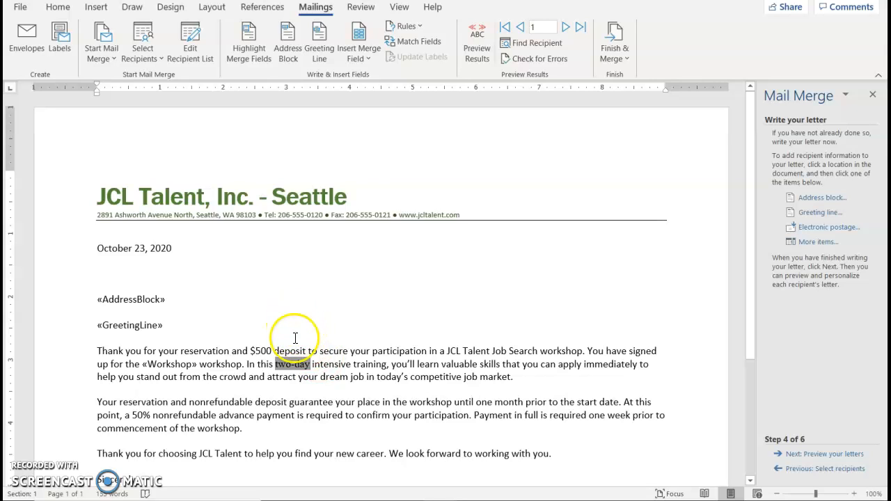
- Show the field code of the two-day rule to check its condition, and switch back to its result
right_click(296, 367)
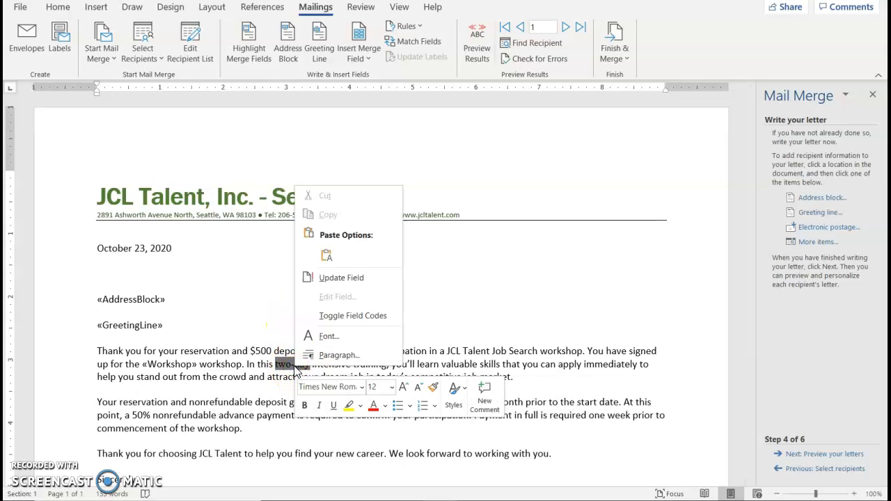
click(350, 318)
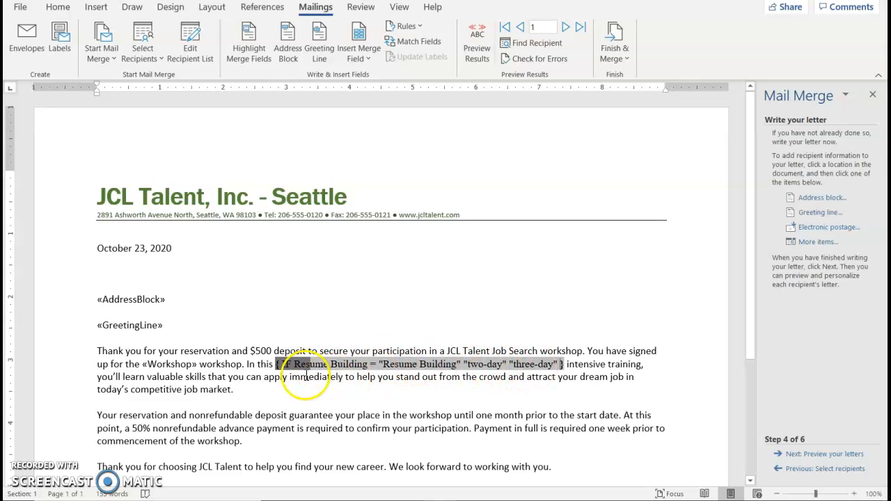
right_click(293, 369)
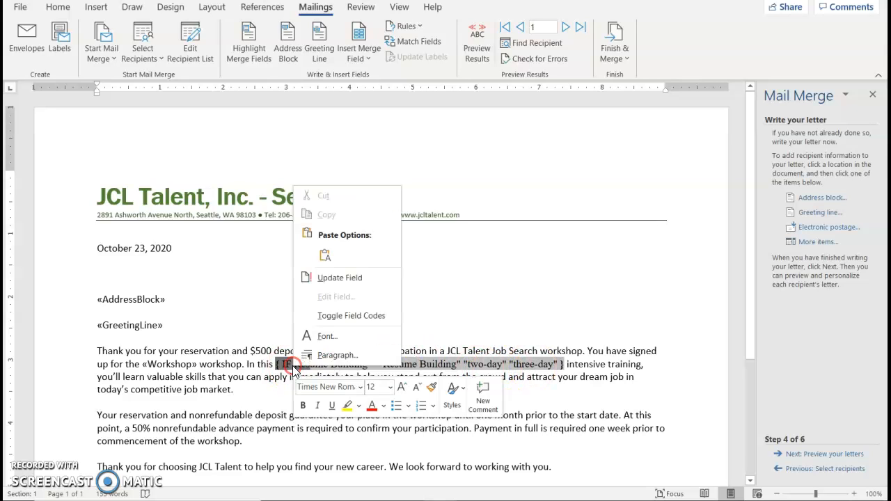
click(341, 317)
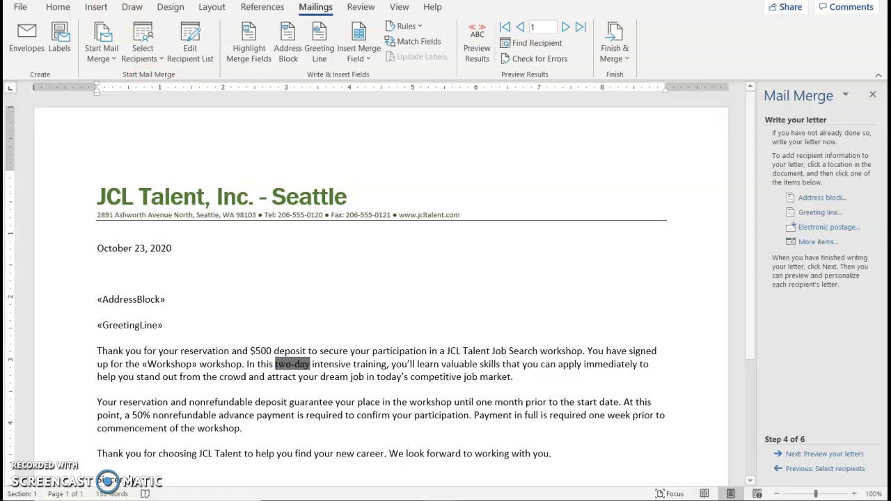
- Compare the font of the two-day rule field with the surrounding body text and set the field's font to Calibri
click(58, 8)
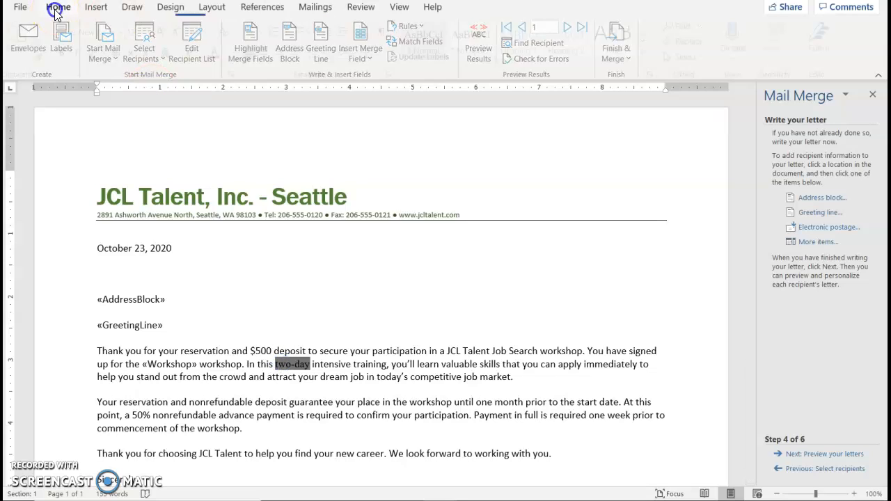
click(172, 364)
click(229, 360)
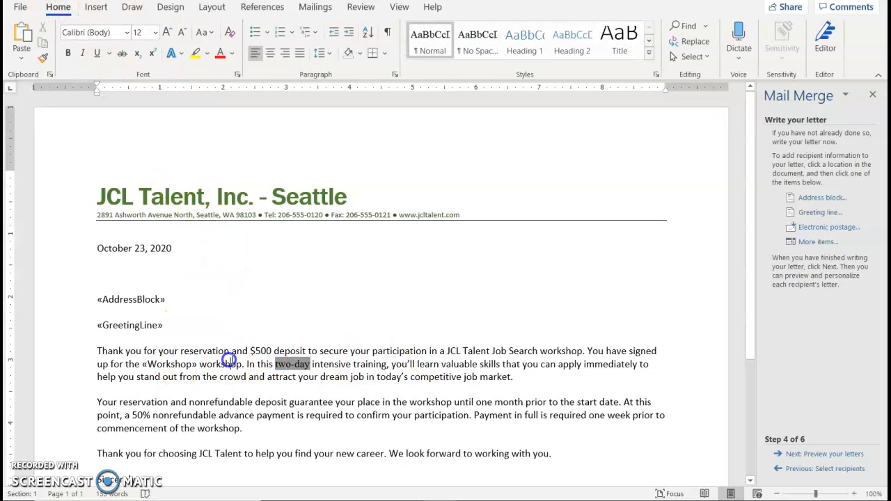
click(291, 369)
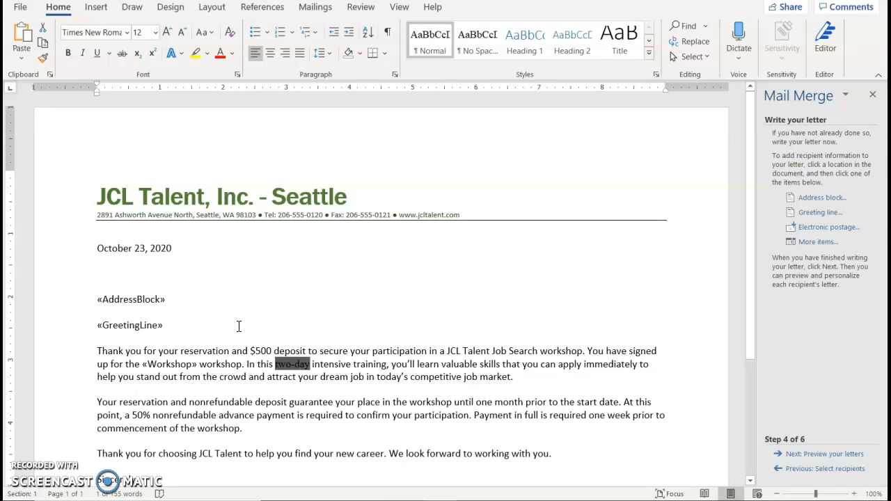
right_click(291, 368)
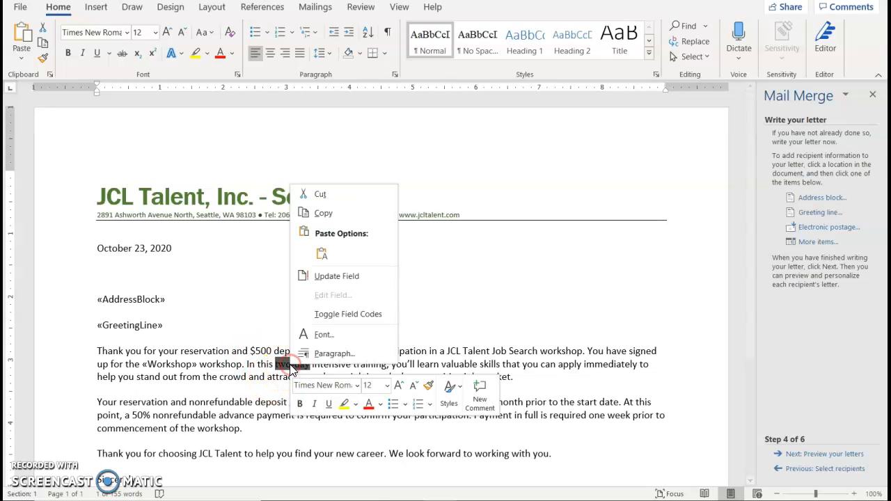
click(339, 332)
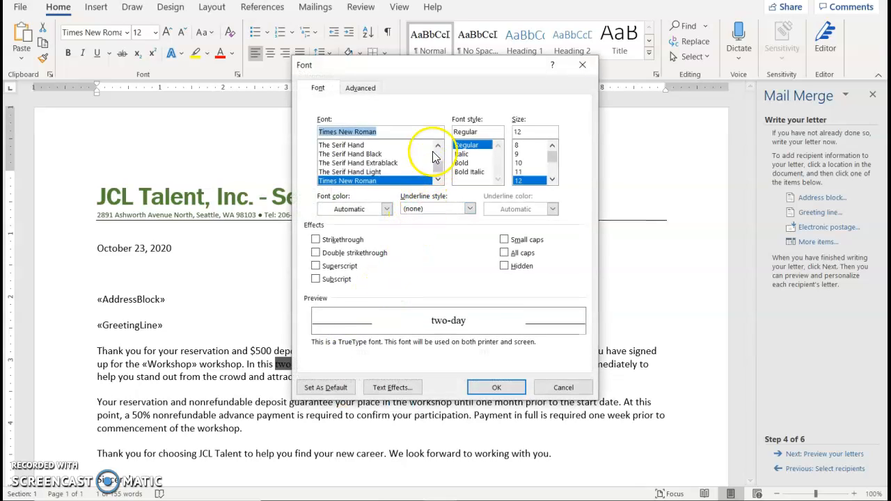
text(cal)
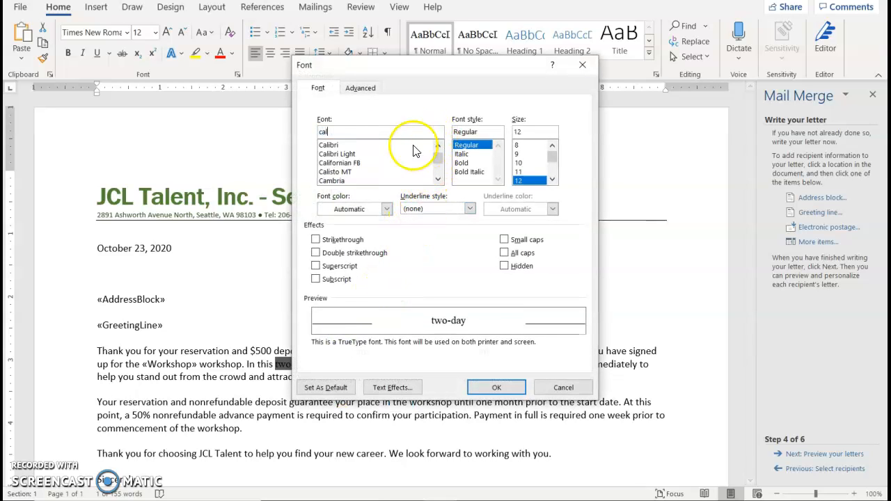
click(330, 145)
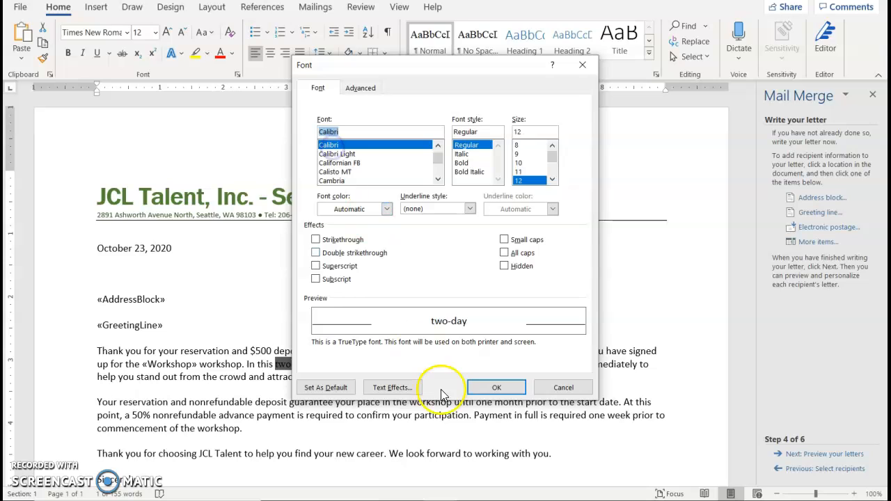
click(481, 388)
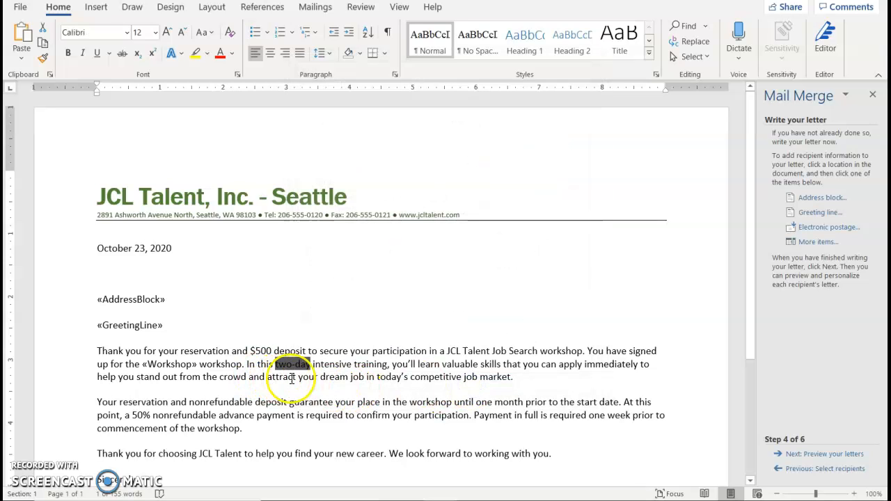
click(336, 369)
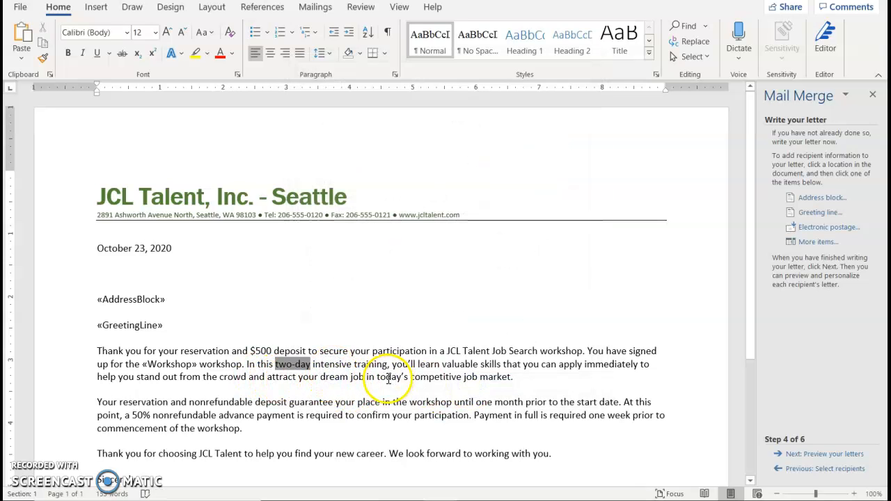